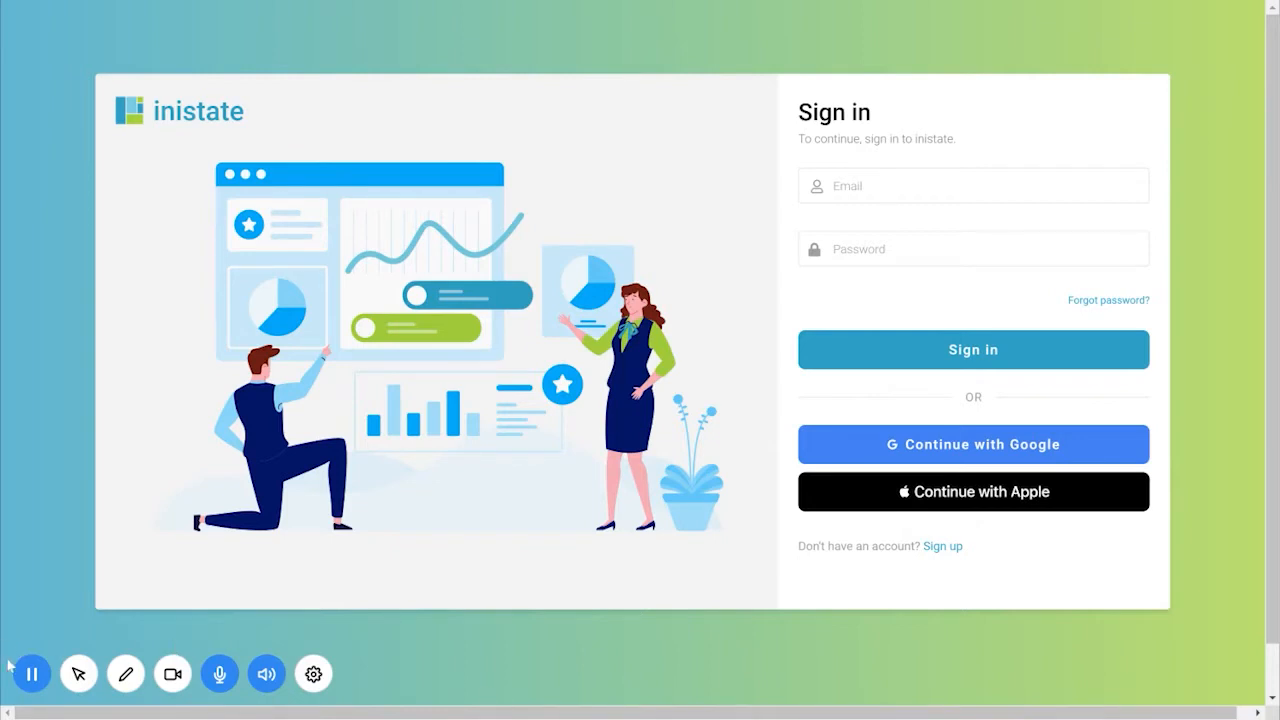
- Leave the inistate sign-in page for the Customer Testimonial Google Form tab
click(30, 676)
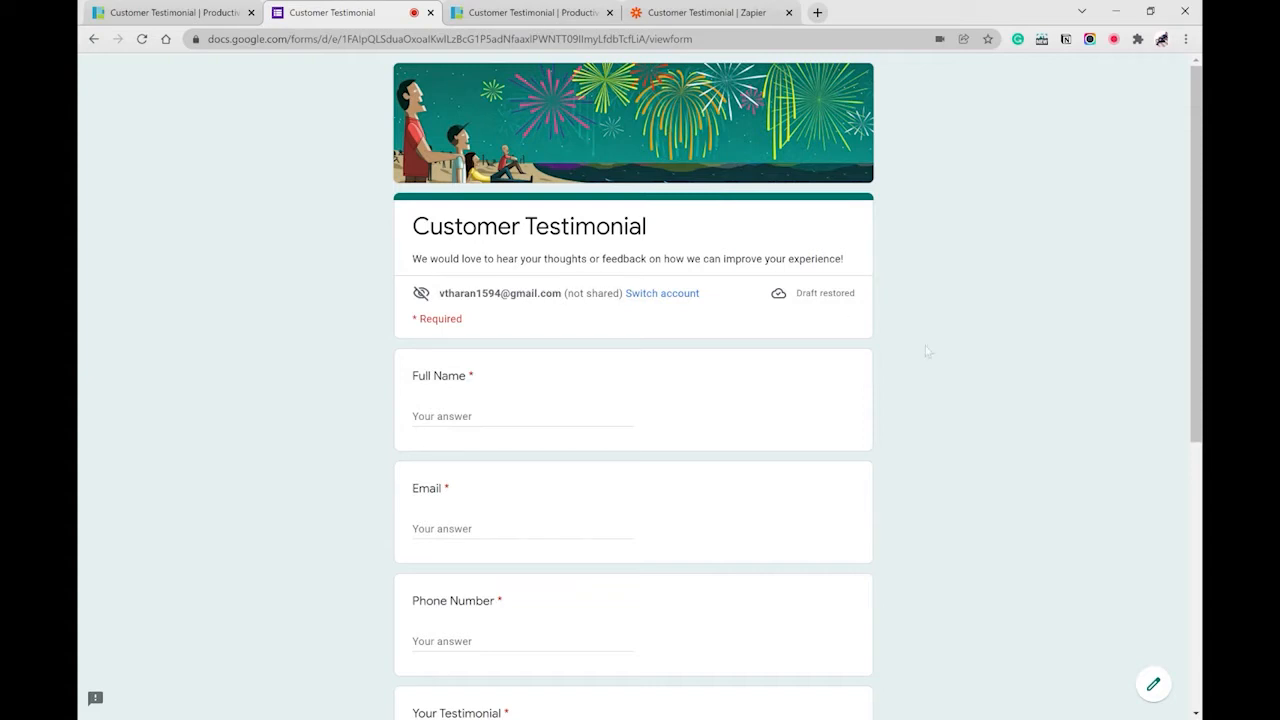
- Review the form's questions down to Submit, then switch to the FETIAS Studio tab
scroll(634, 251, down, 2)
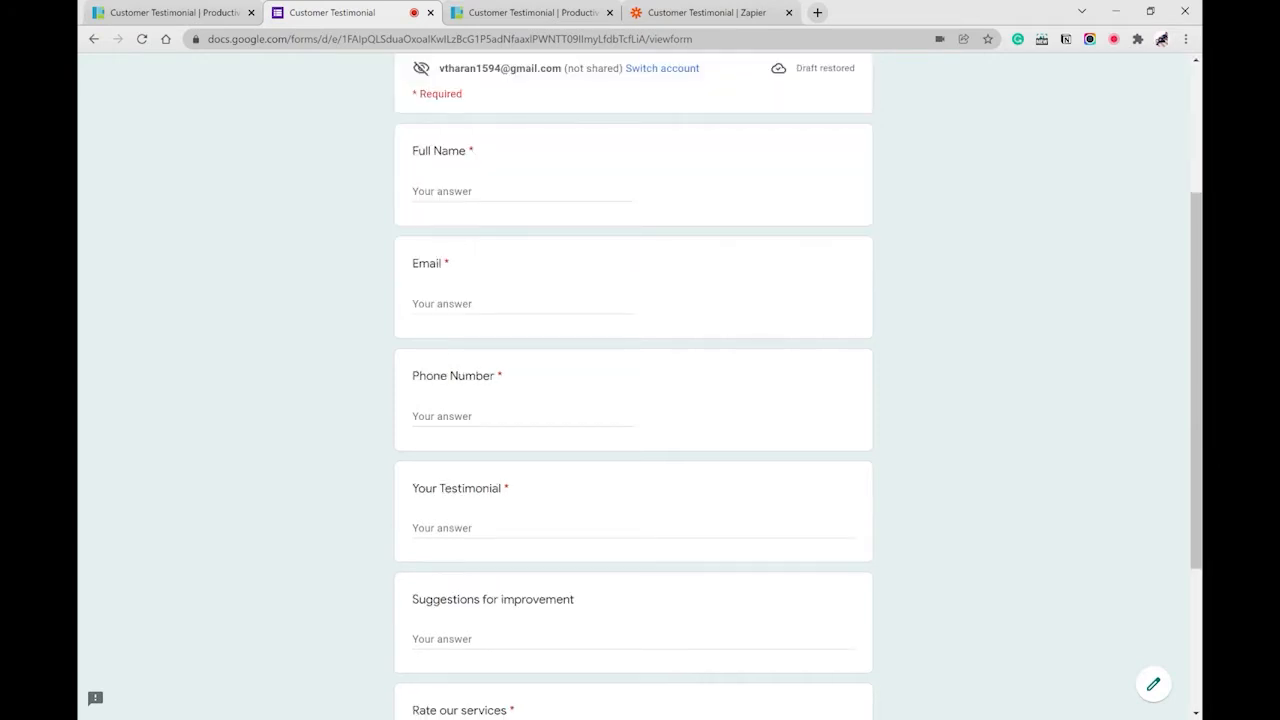
scroll(634, 390, down, 2)
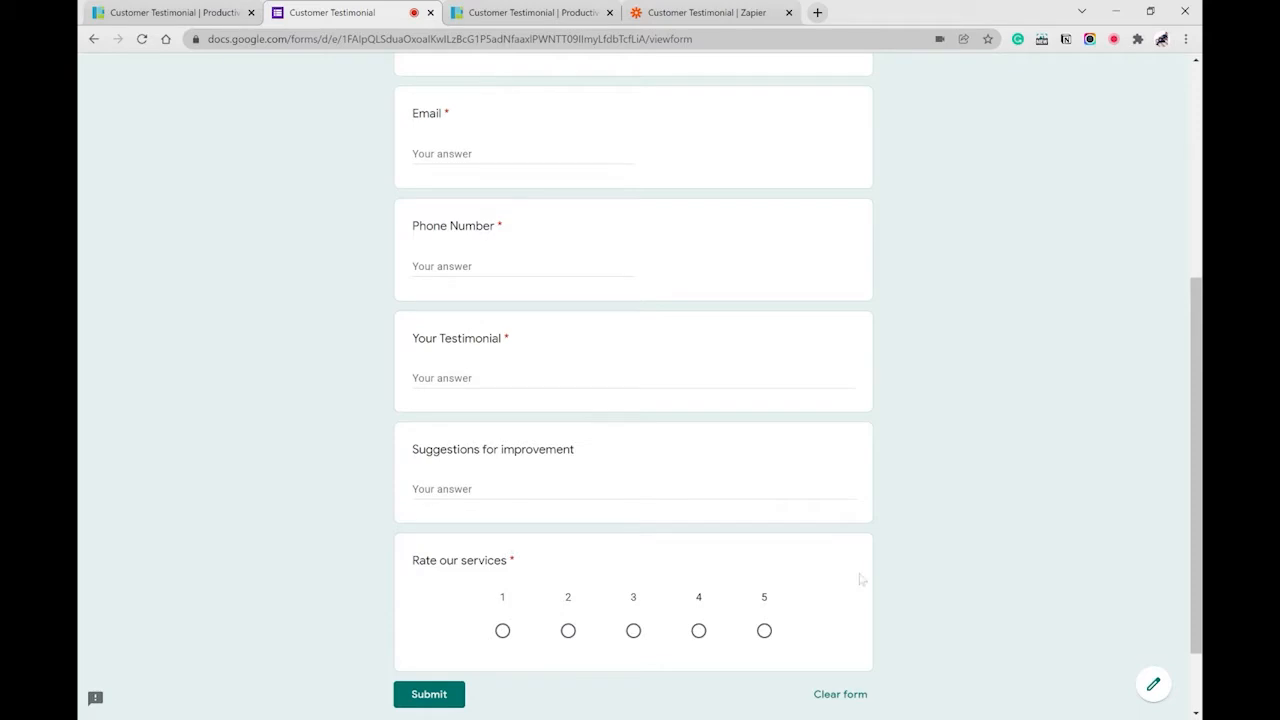
scroll(948, 494, up, 1)
scroll(951, 500, down, 1)
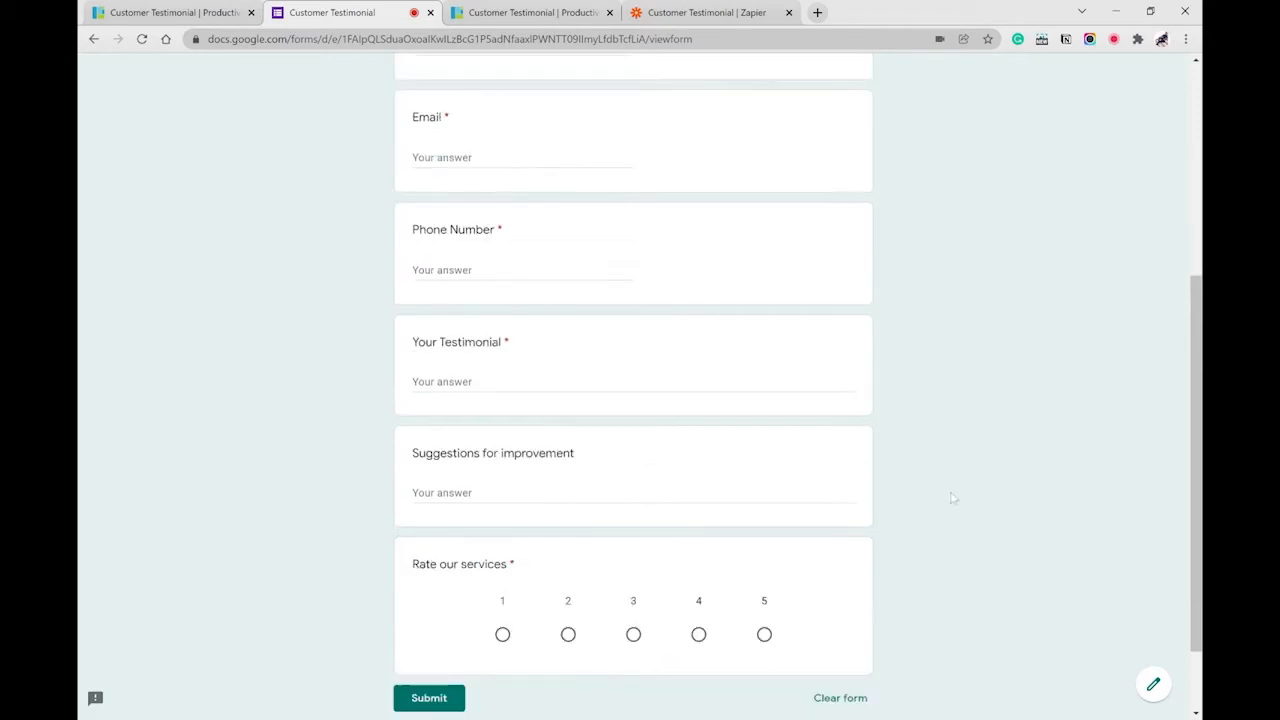
scroll(468, 91, up, 5)
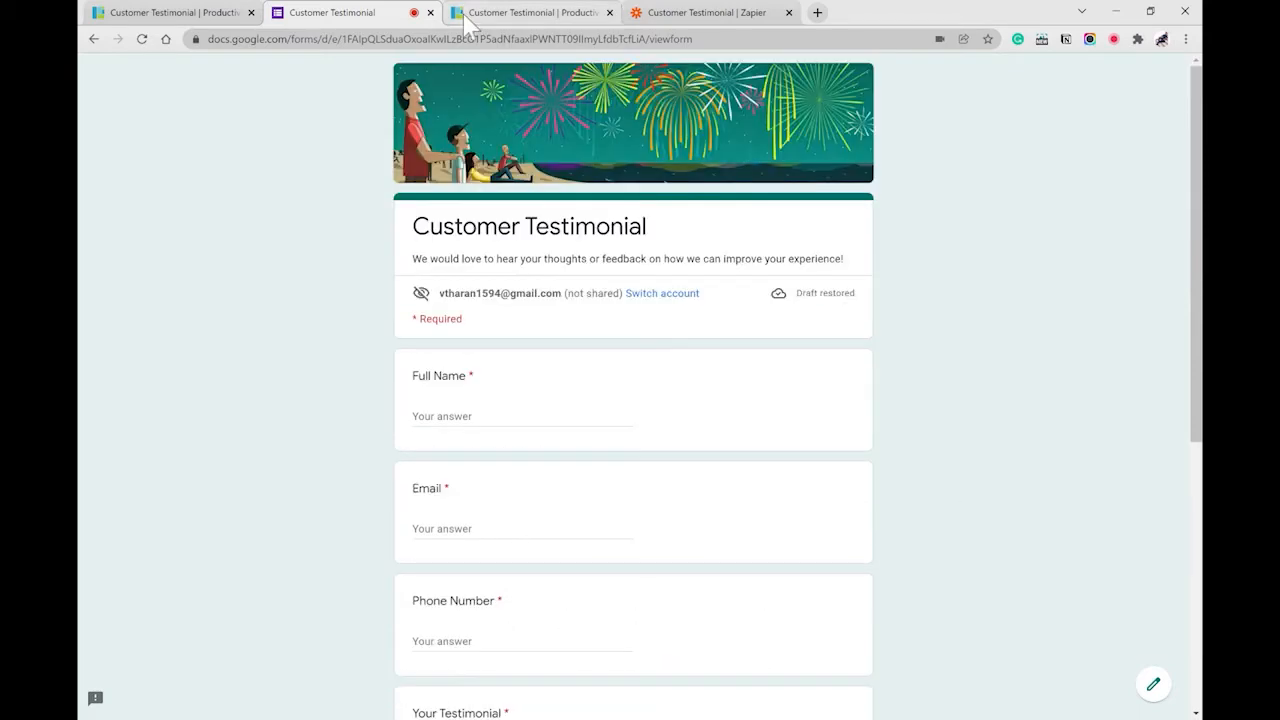
click(530, 13)
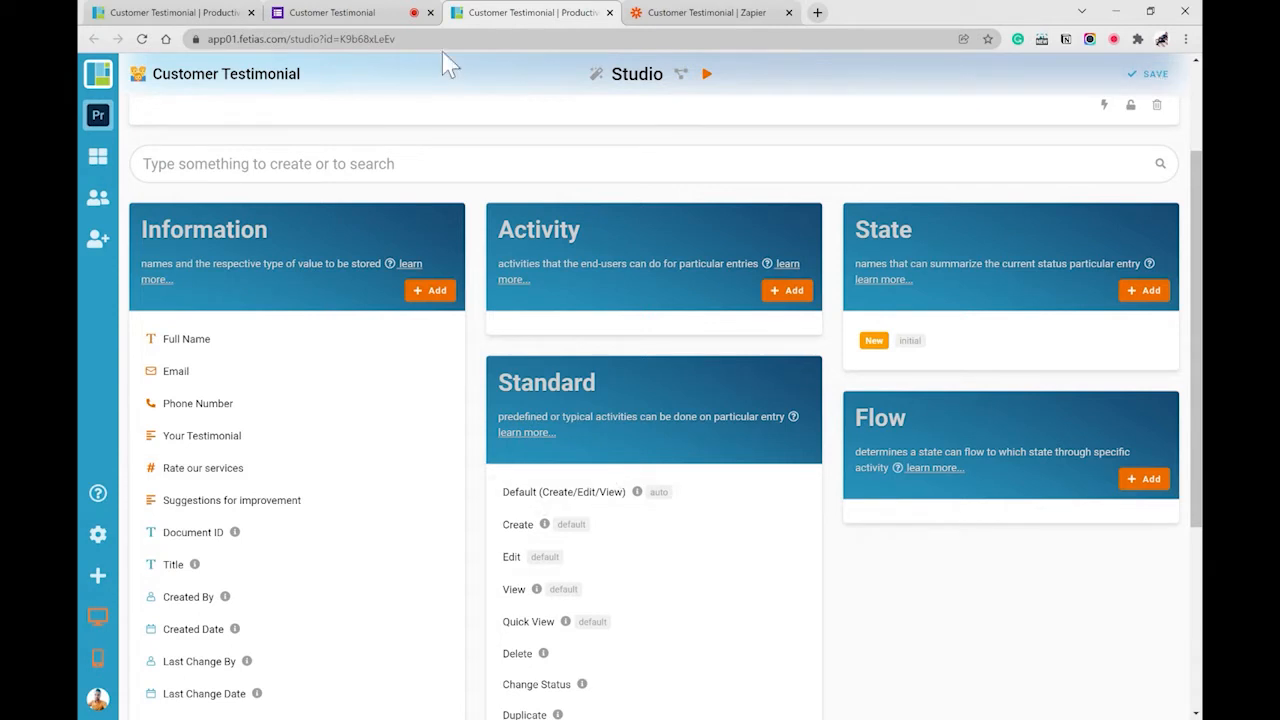
- Launch the Customer Testimonial module in the FETIAS web client
click(707, 74)
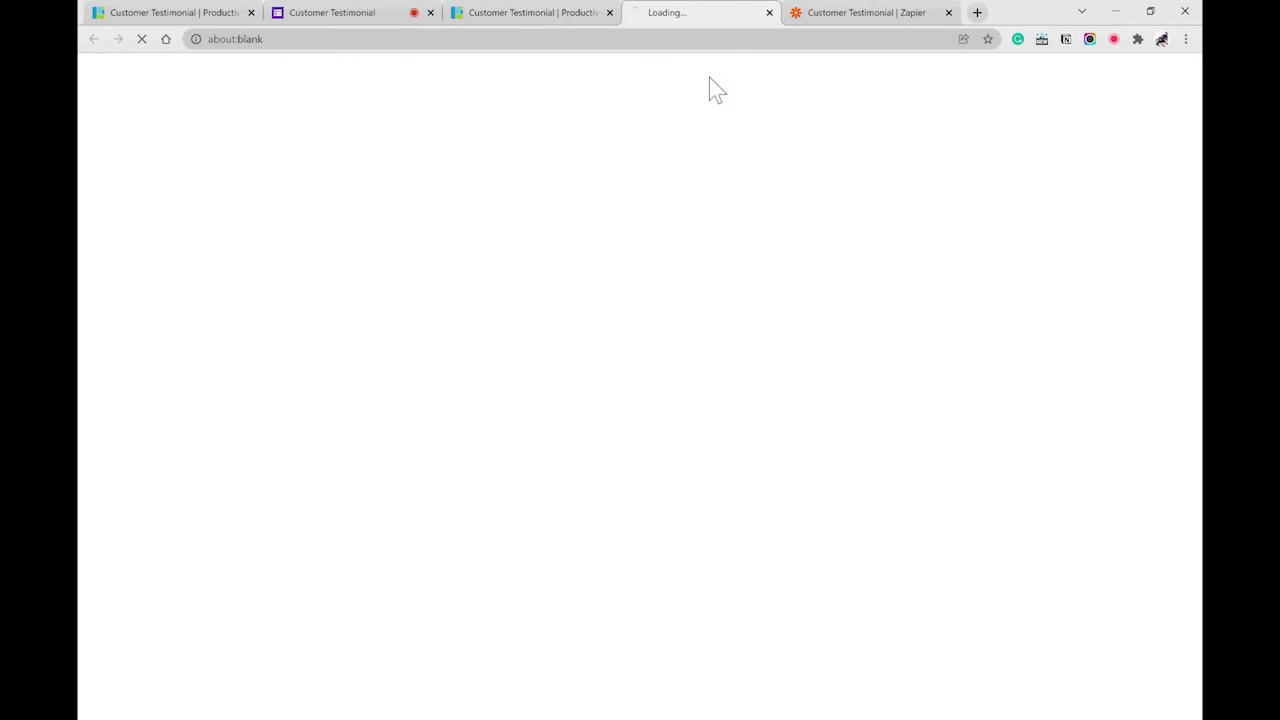
- Close the leftover Studio and duplicate FETIAS tabs, and preview the new-entry form without saving
click(610, 12)
click(251, 12)
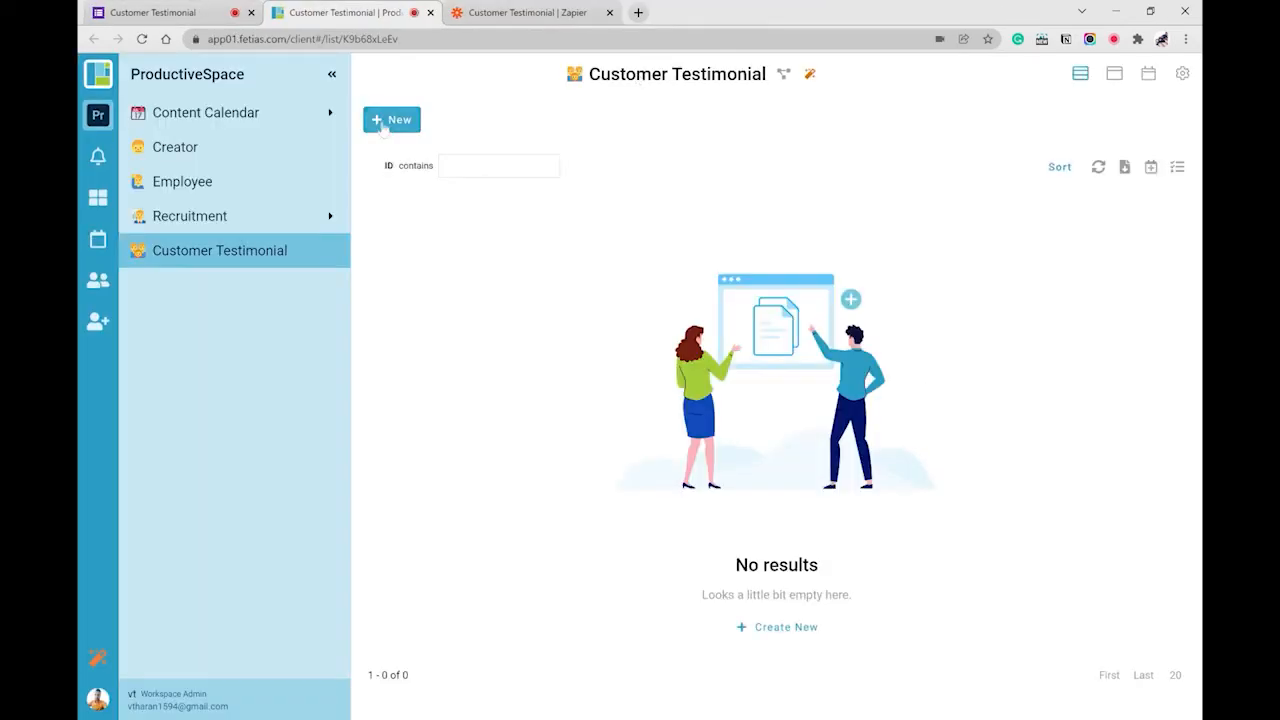
click(391, 120)
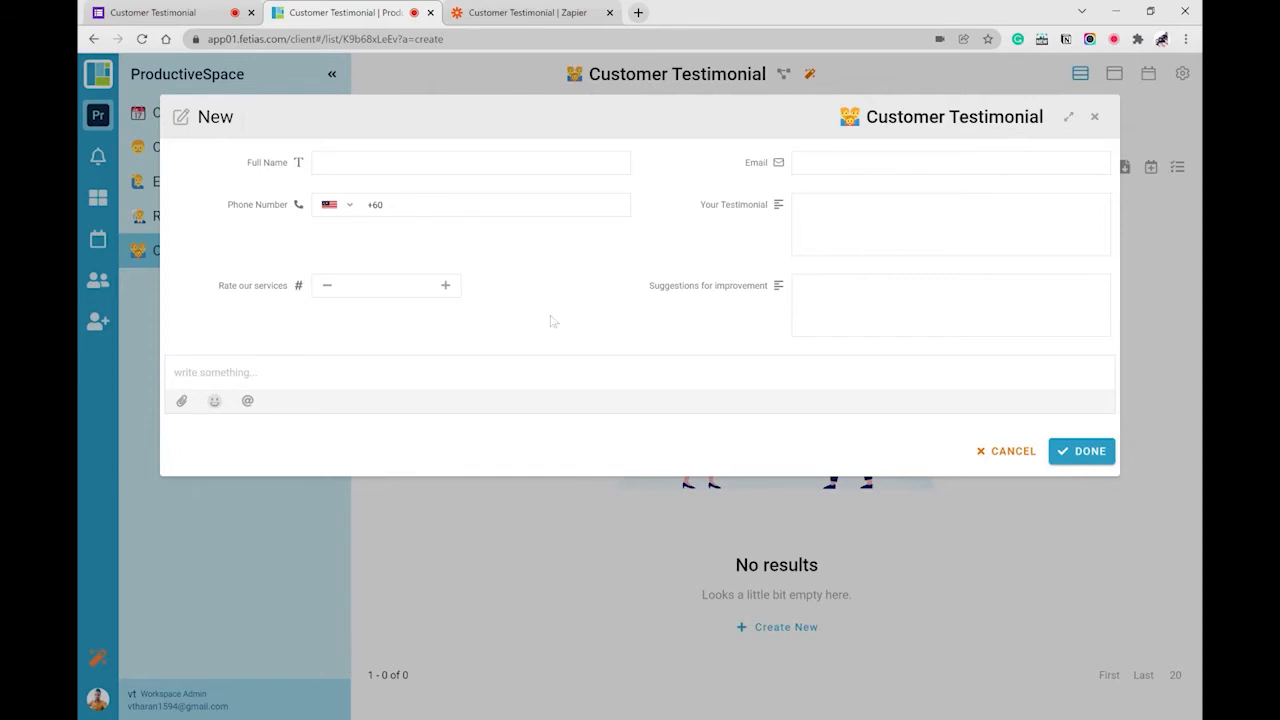
click(1094, 116)
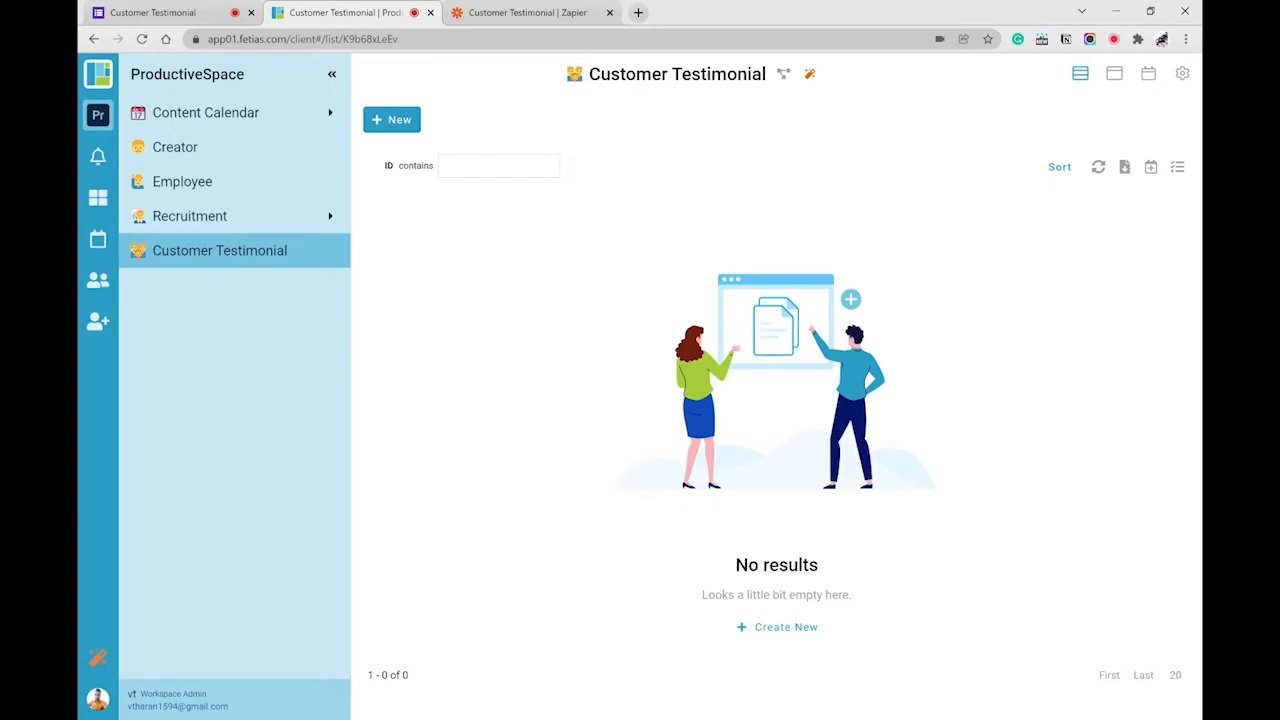
- Recheck the form and the FETIAS list, then switch to the Customer Testimonial zap in Zapier
click(152, 13)
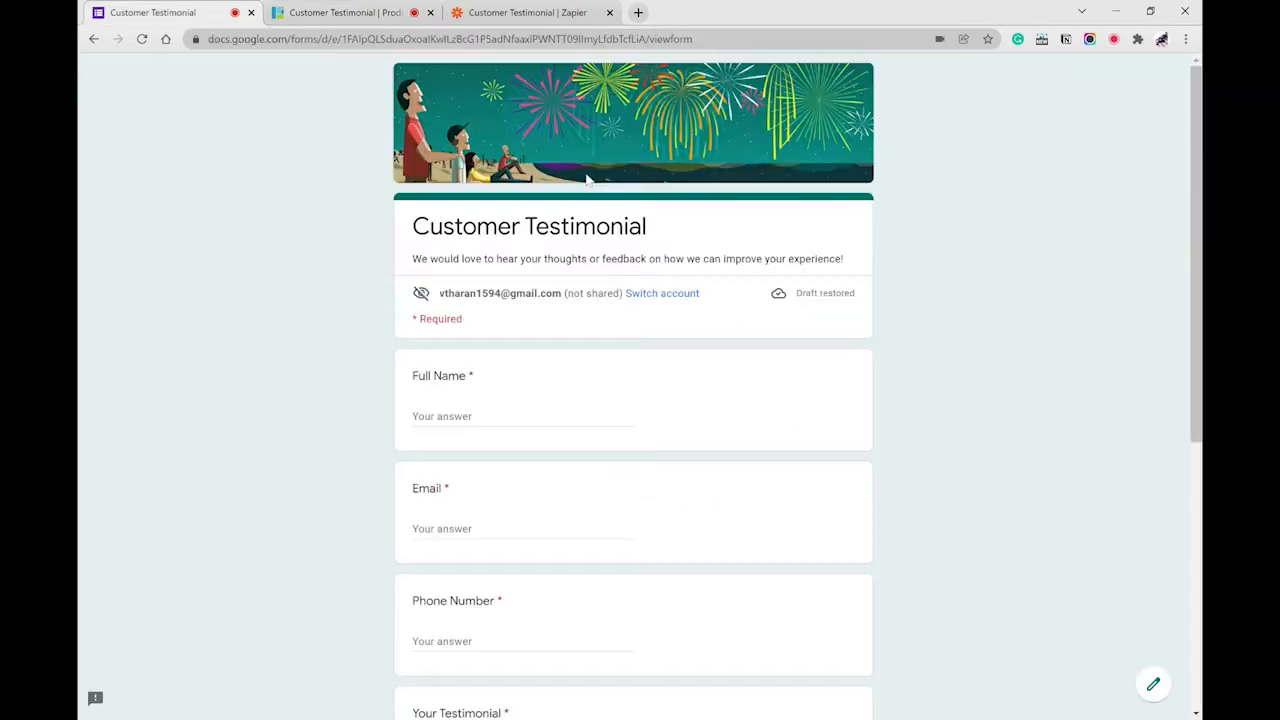
click(340, 13)
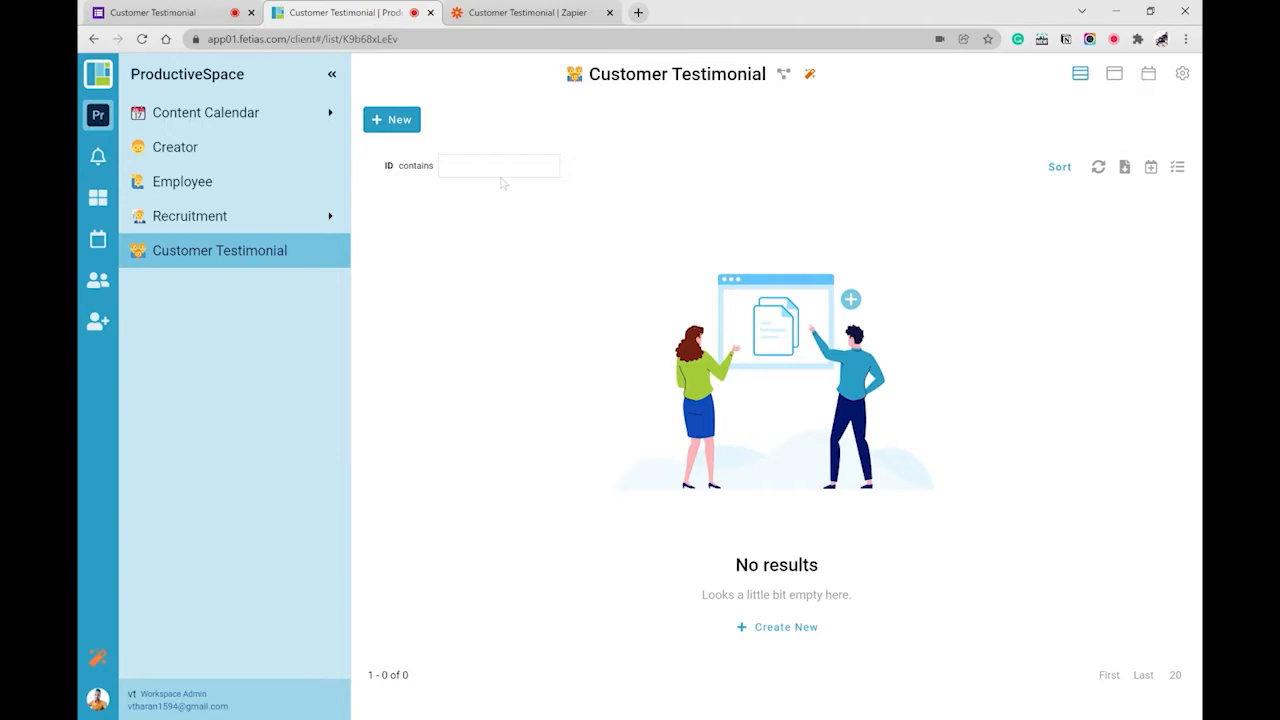
key(ctrl+Tab)
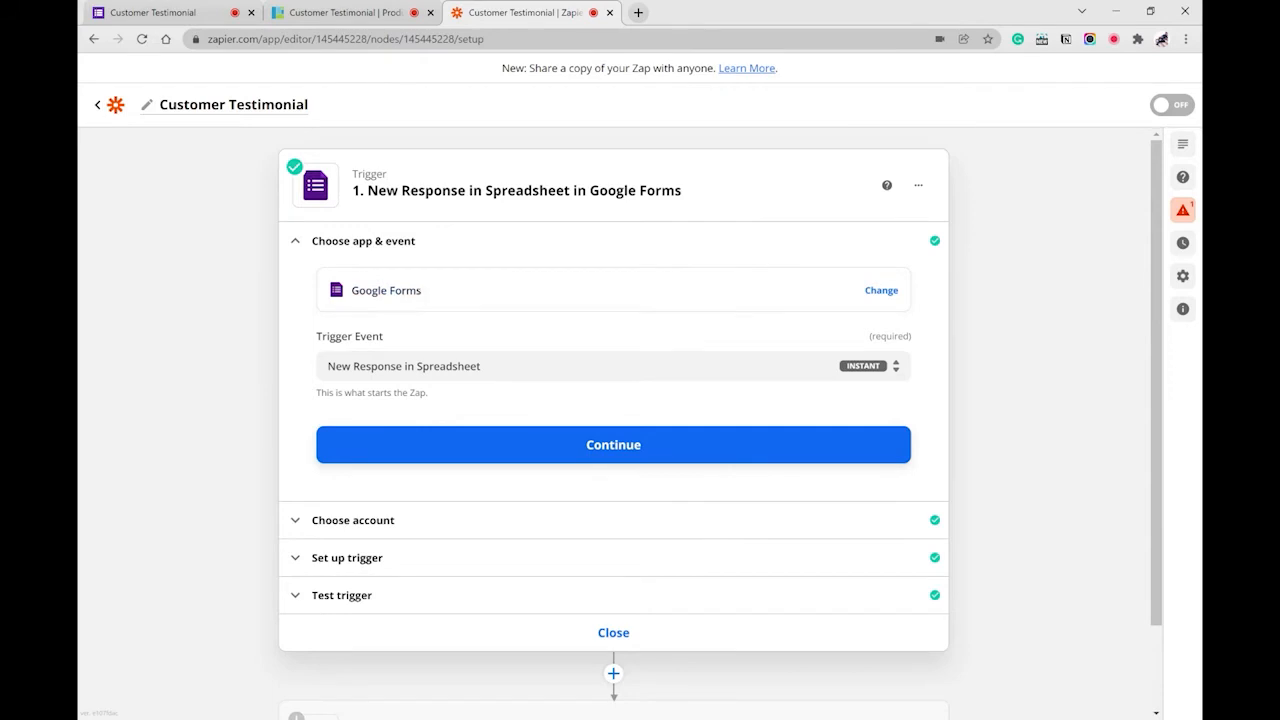
- Refresh the Customer Testimonial (Responses) sheet fields and test the trigger, returning Response A
click(591, 456)
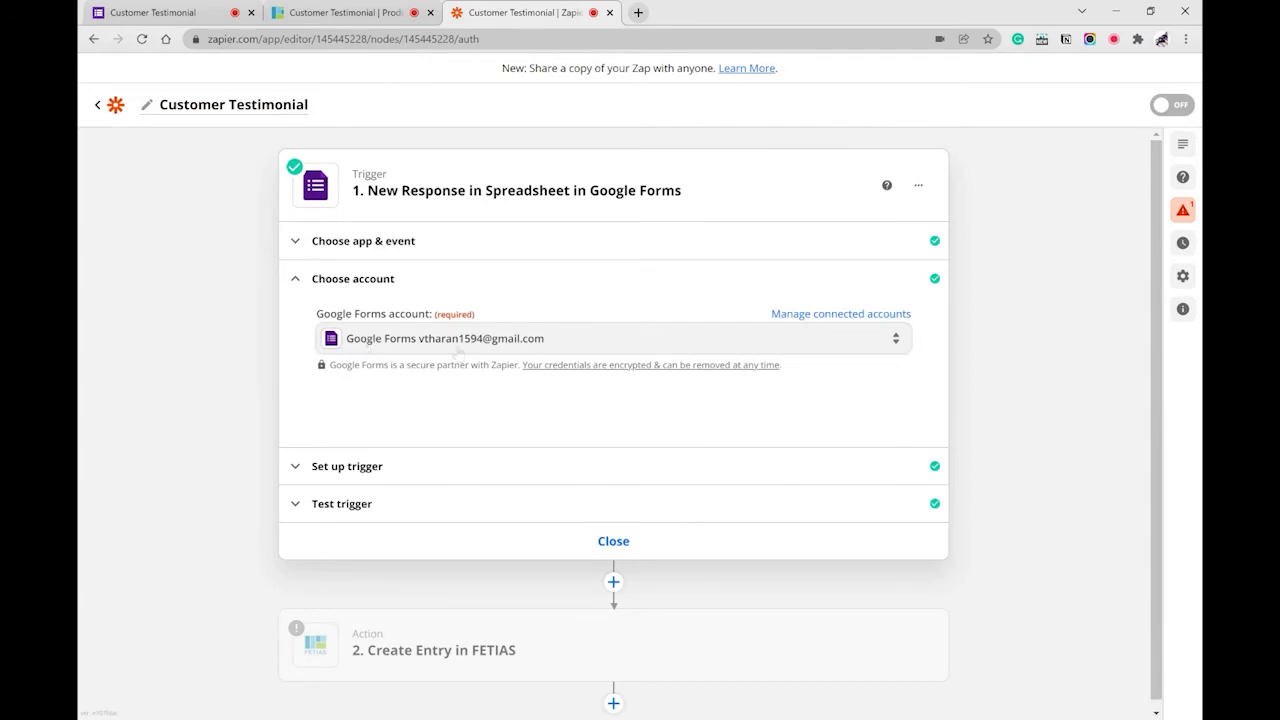
click(418, 469)
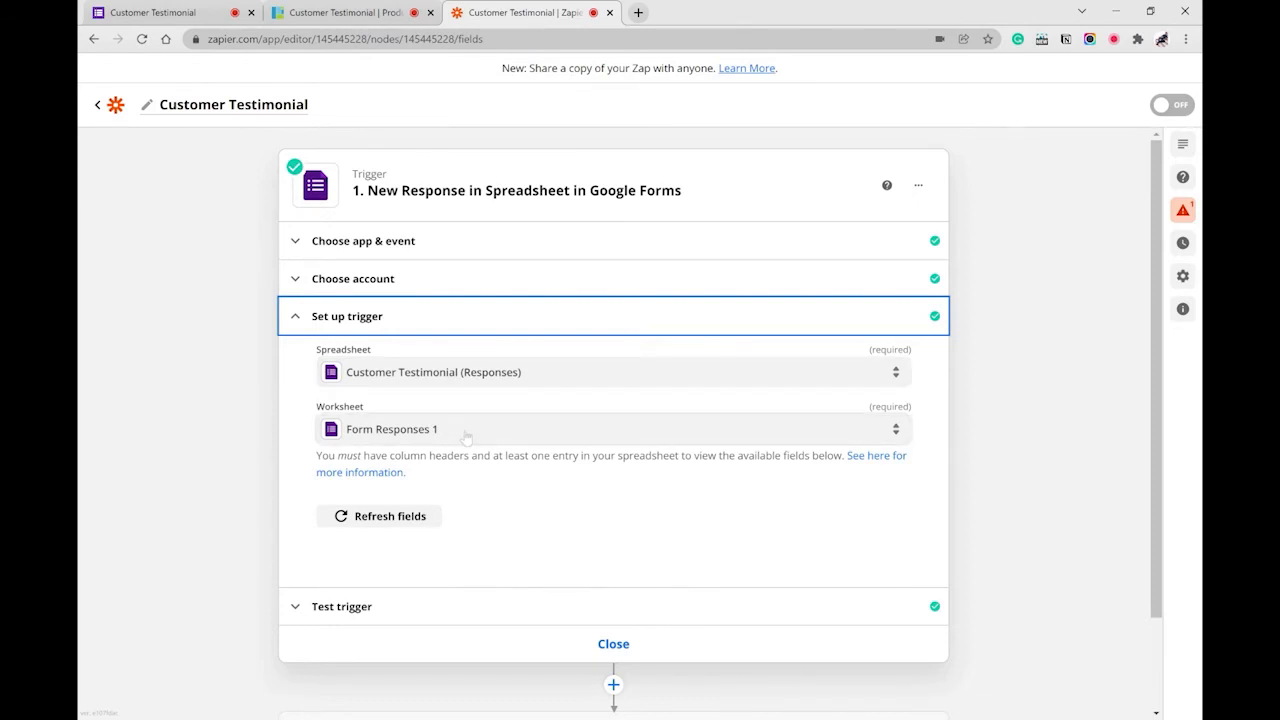
click(390, 516)
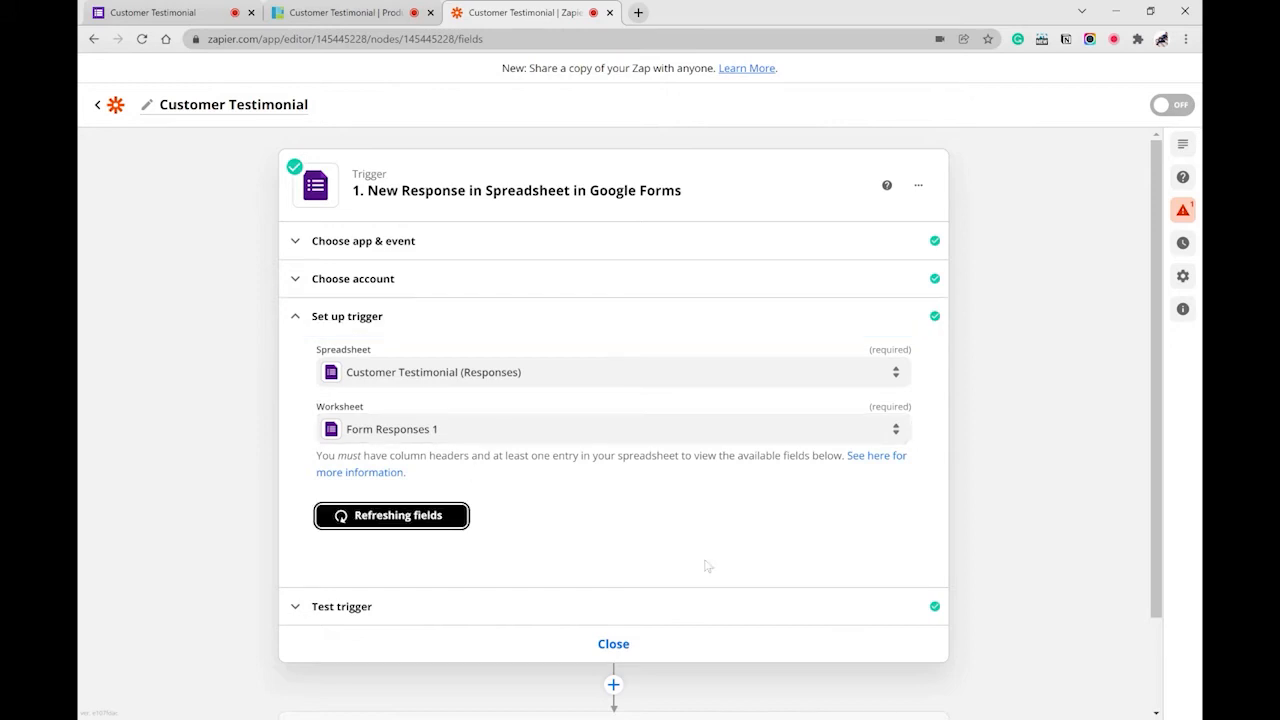
click(582, 606)
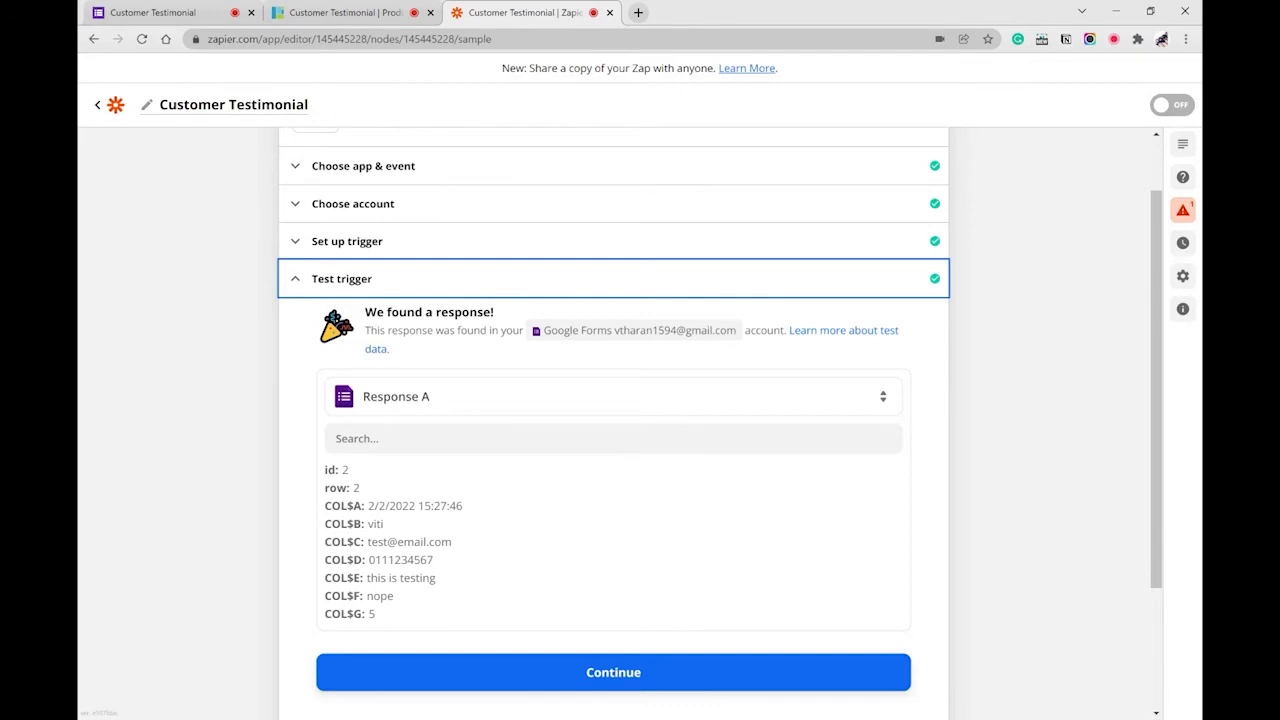
- Glance at the form again, then accept the trigger test result and continue to the action
click(166, 14)
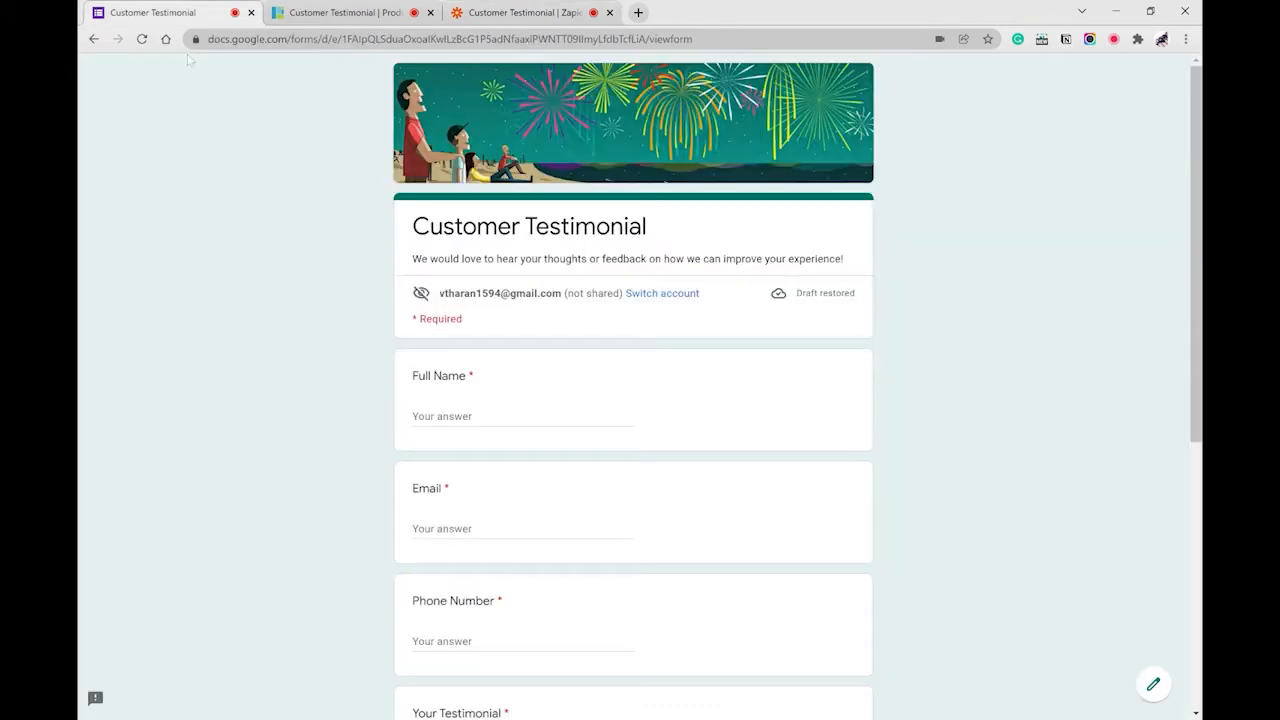
click(520, 13)
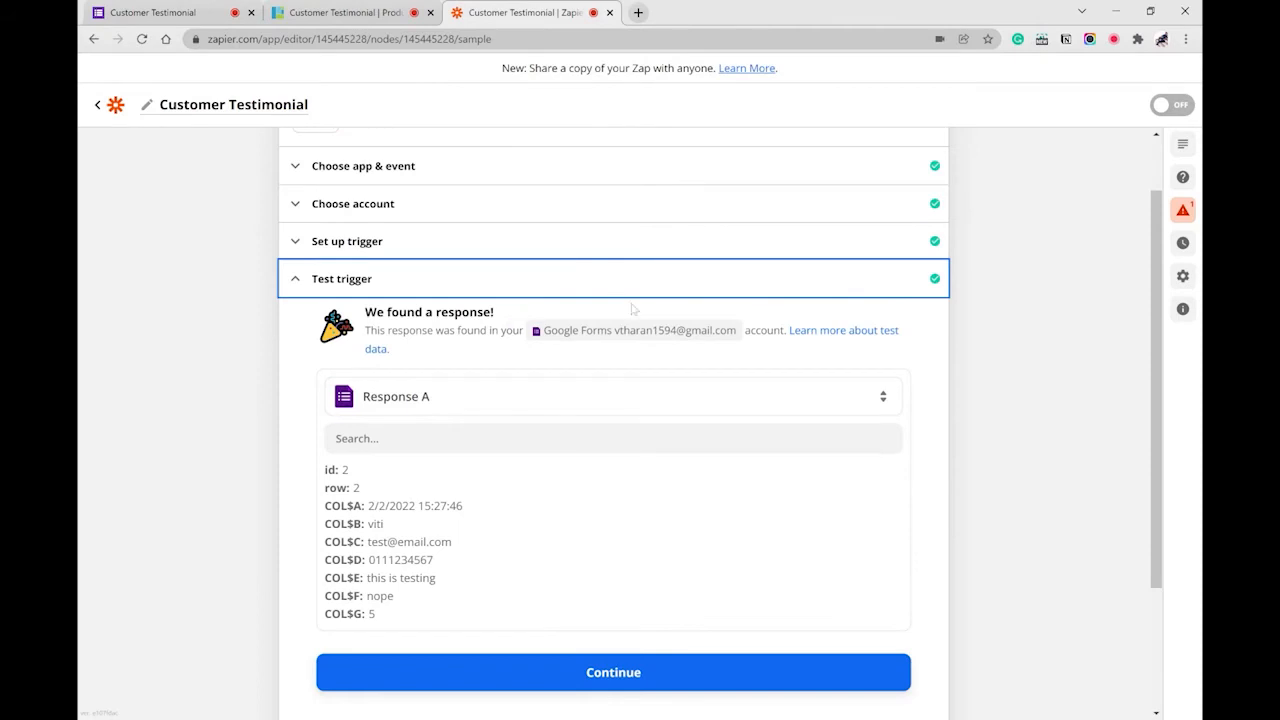
click(533, 686)
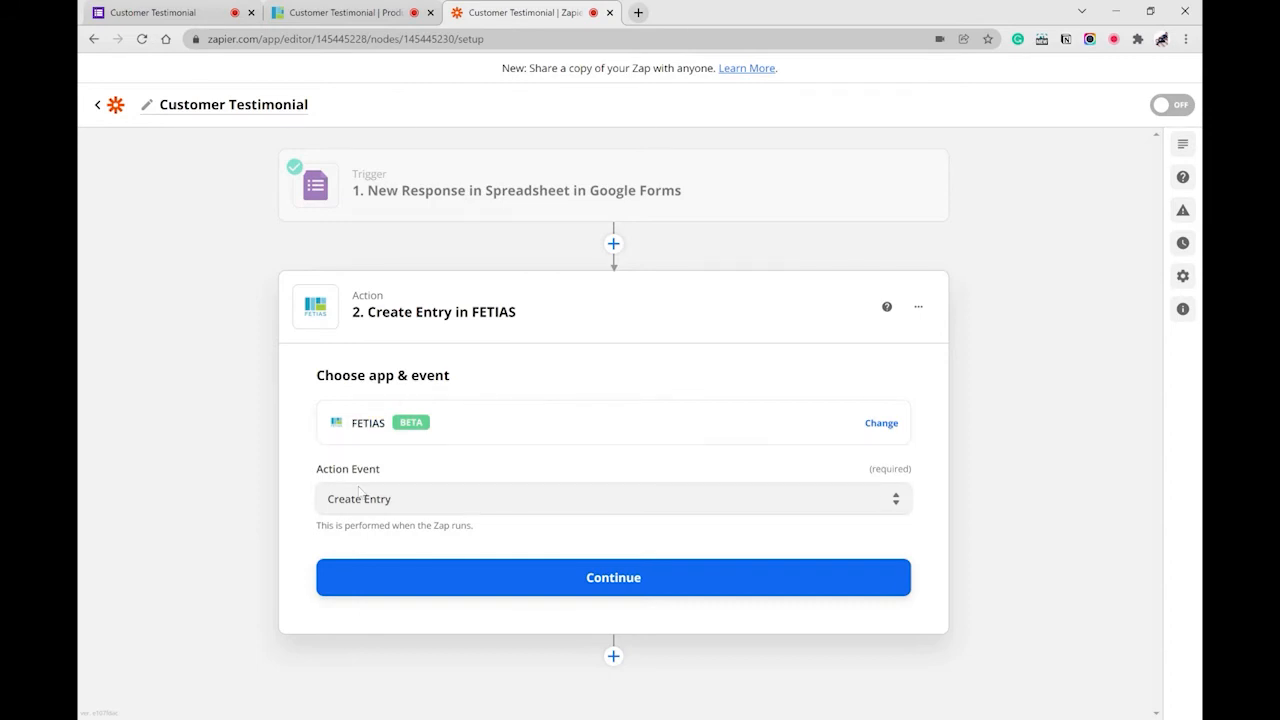
- Confirm FETIAS Create Entry and the FETIAS account to reach the ProductiveSpace Customer Testimonial fields
click(603, 578)
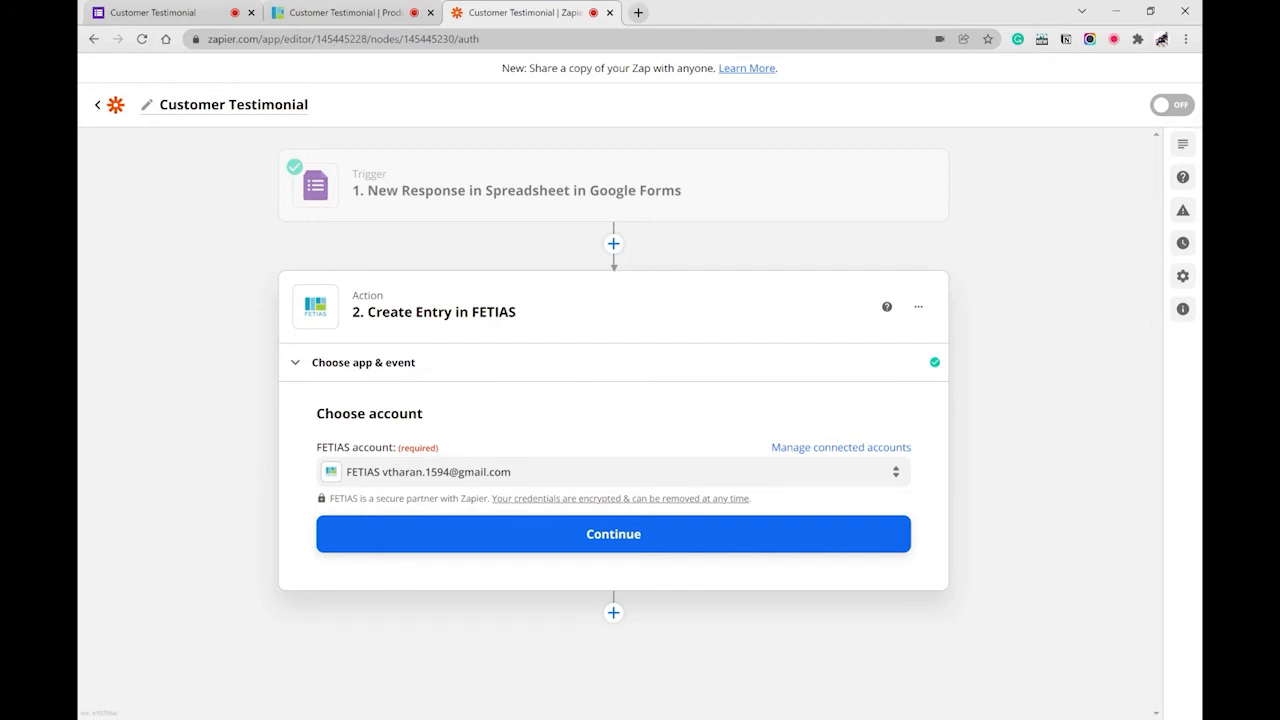
click(585, 536)
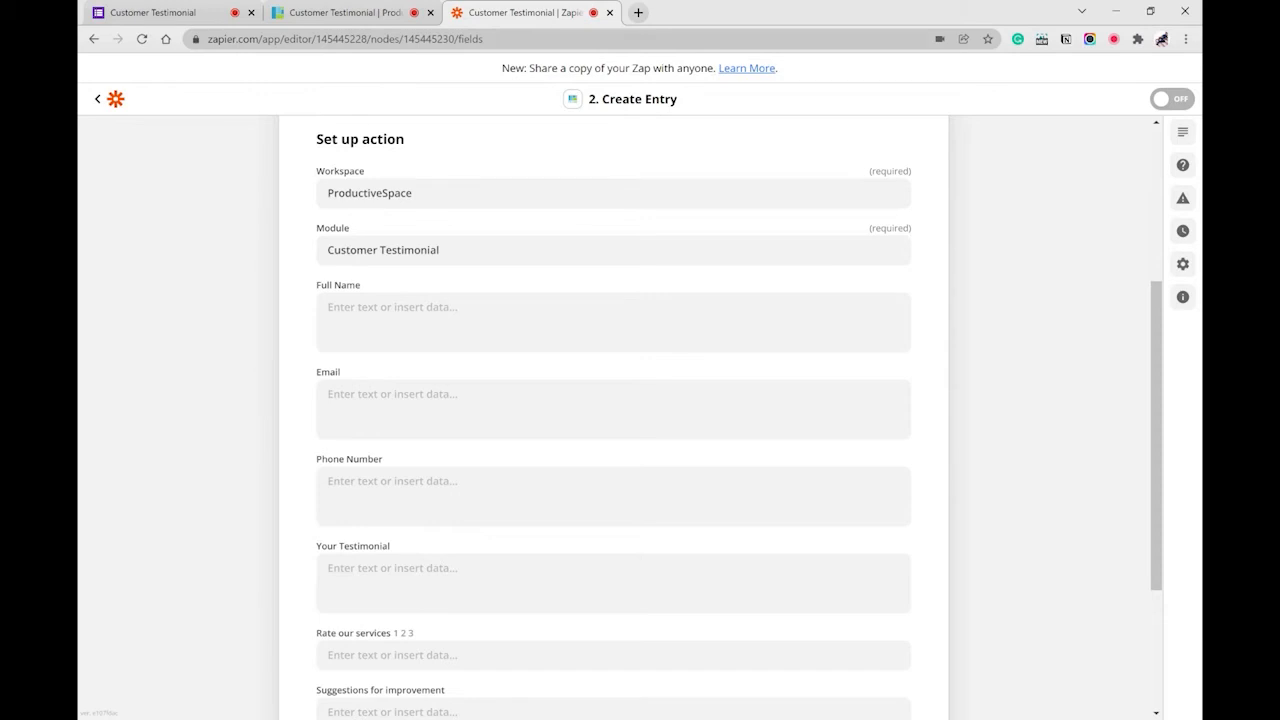
click(330, 13)
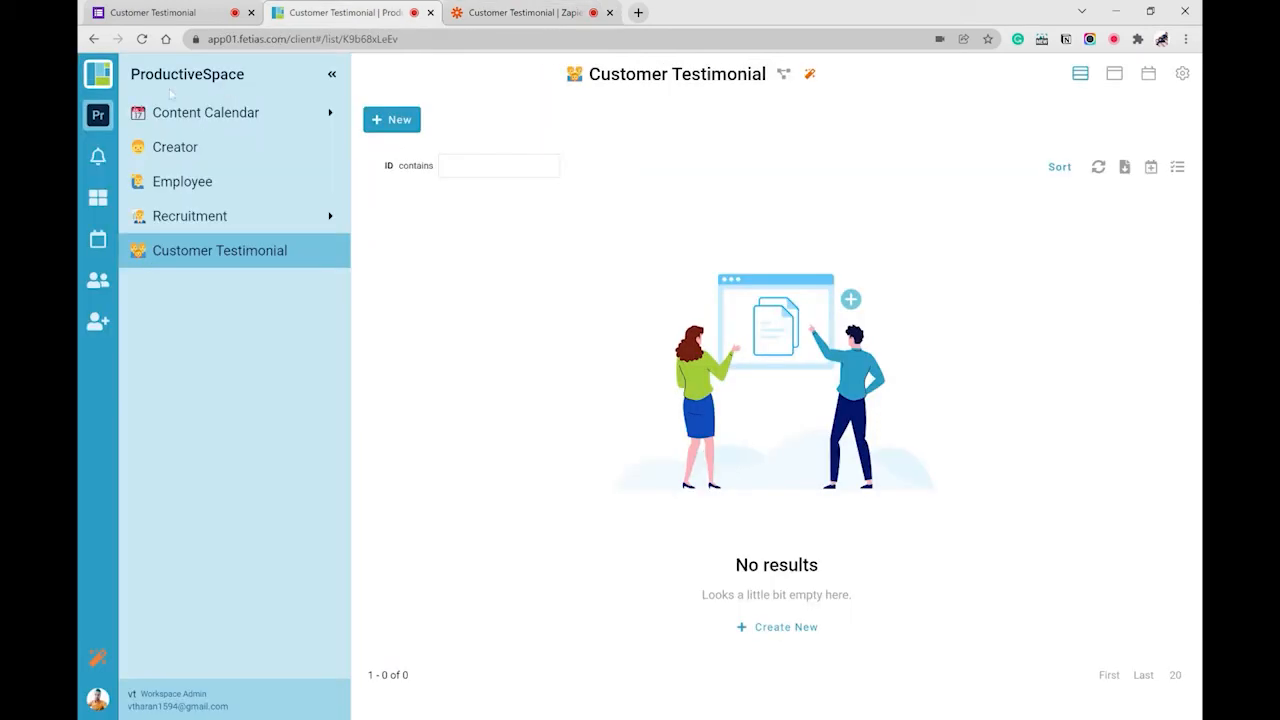
click(508, 13)
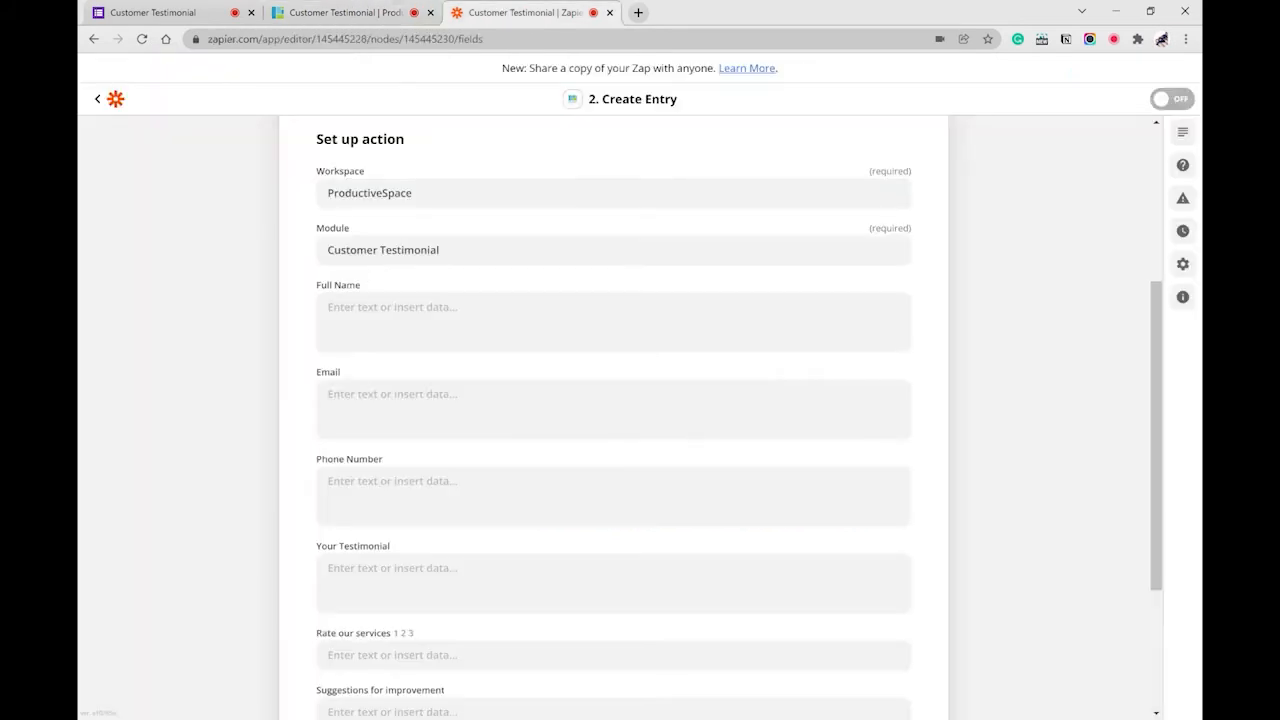
scroll(492, 192, down, 1)
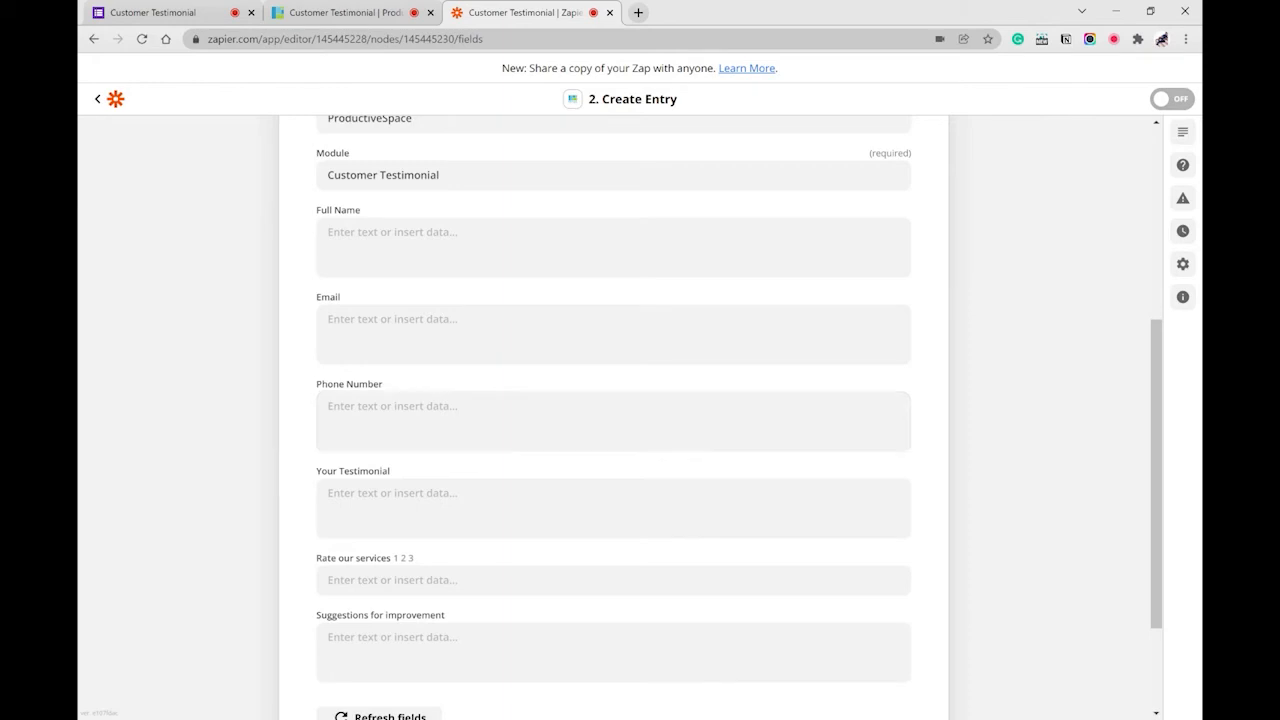
click(200, 14)
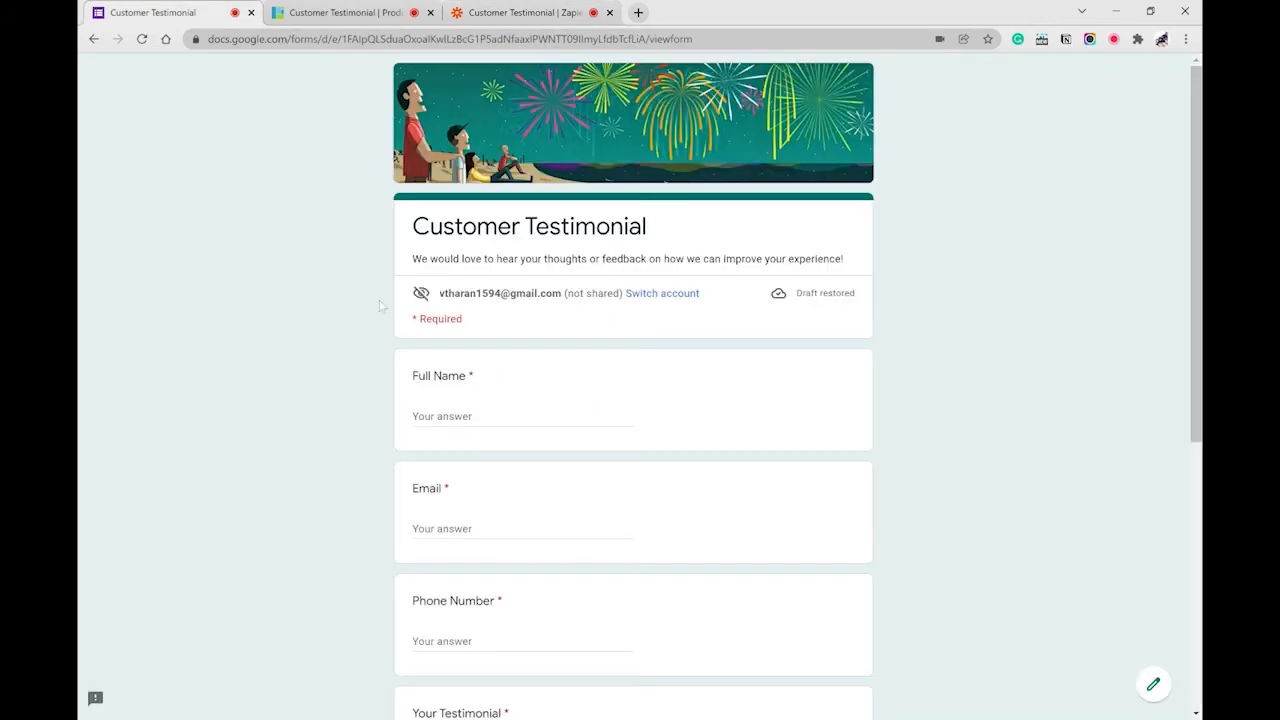
click(352, 13)
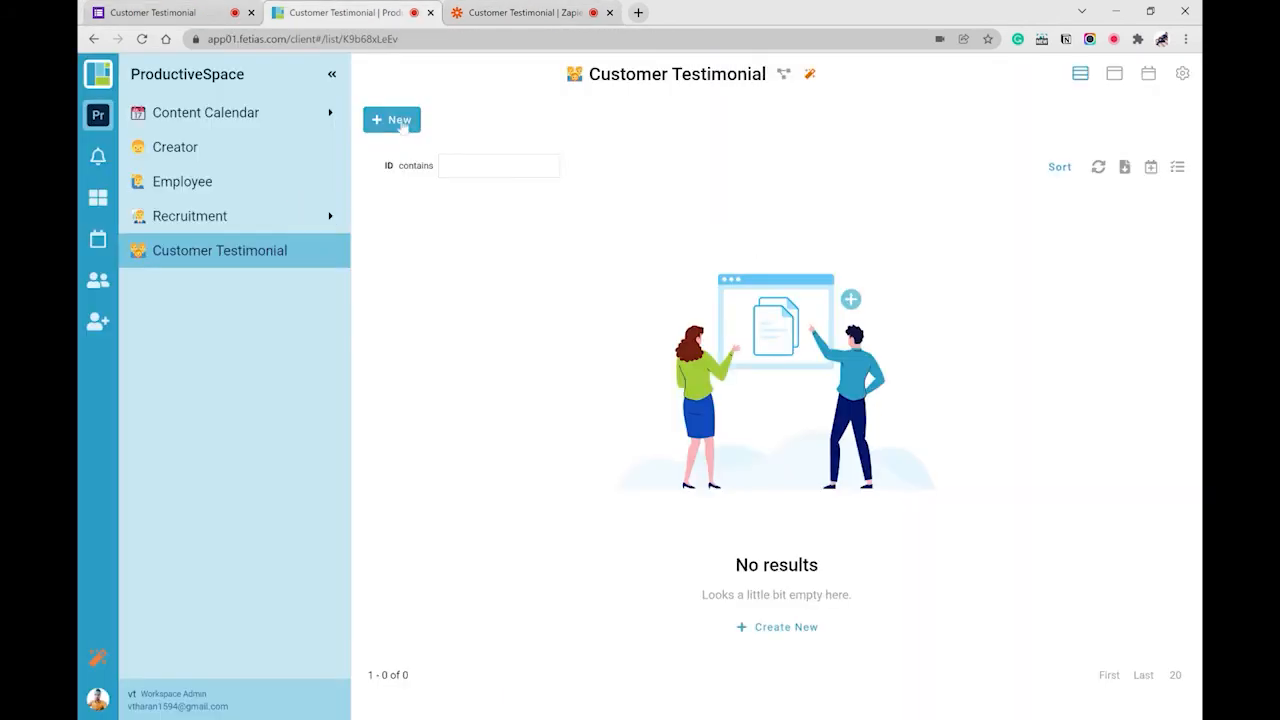
click(399, 120)
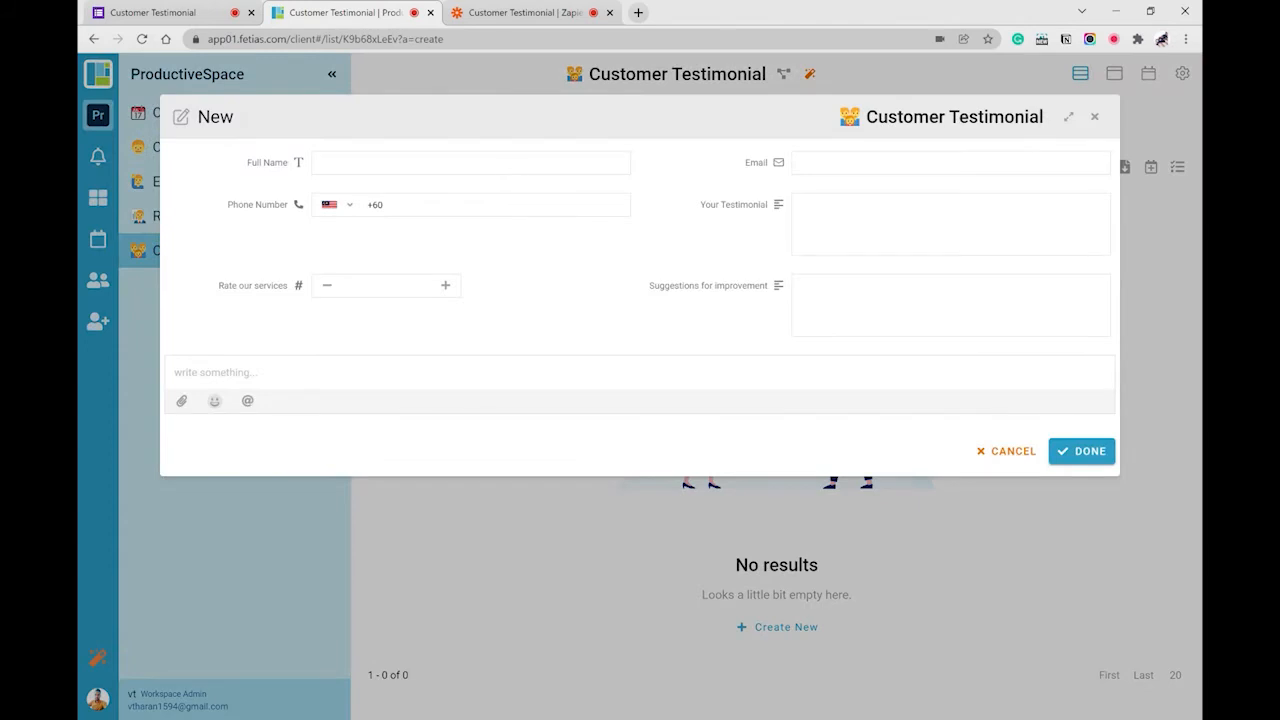
key(ctrl+Tab)
- Map Full Name, Email and Phone Number to the matching Google Forms answers
click(392, 240)
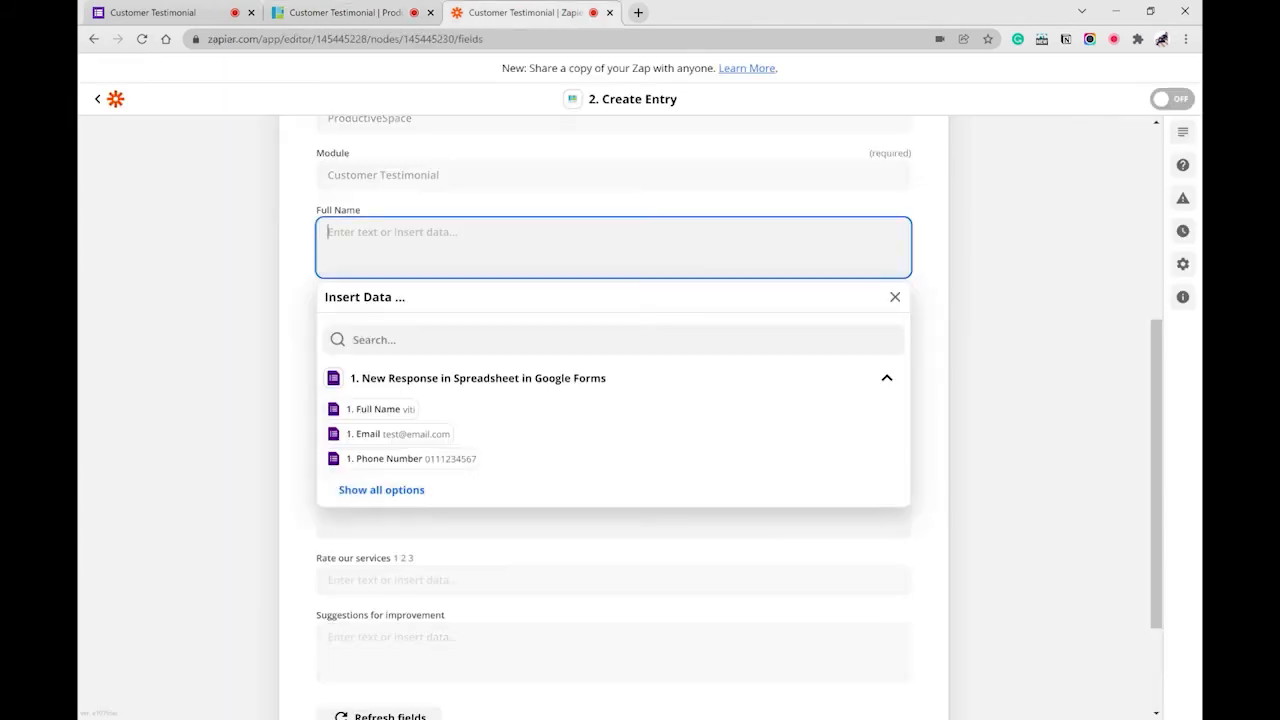
click(376, 409)
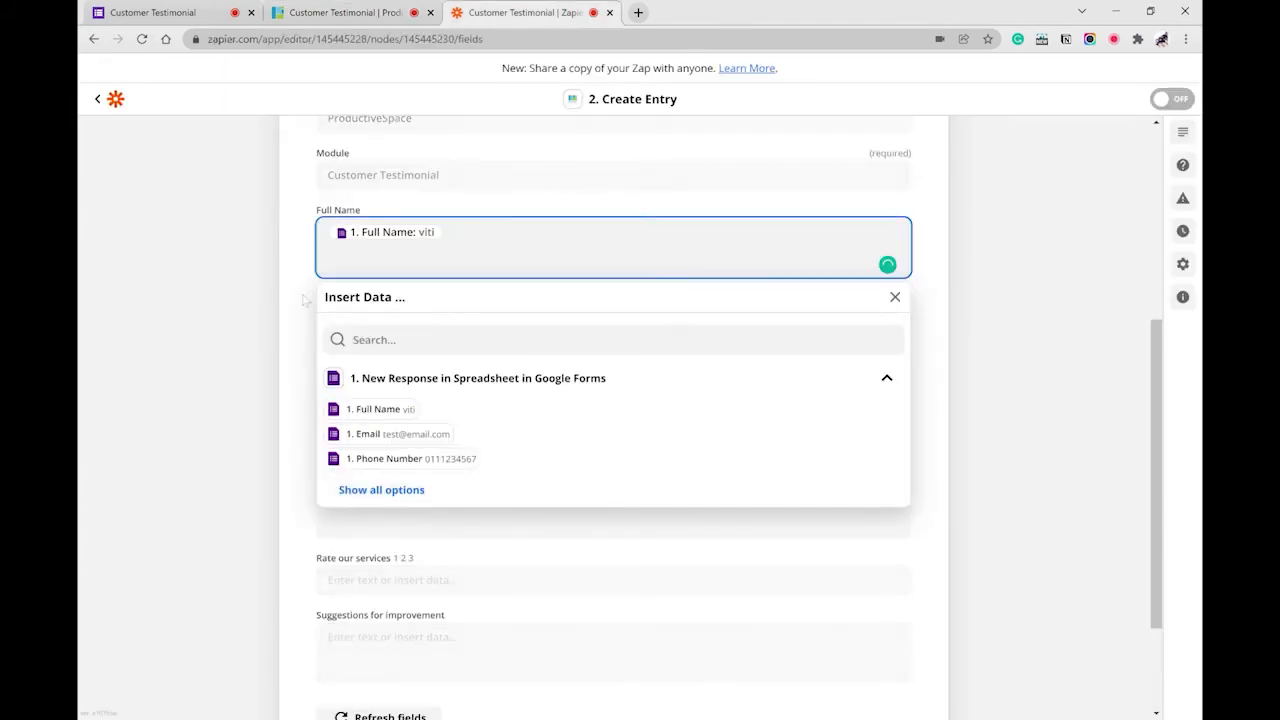
click(327, 318)
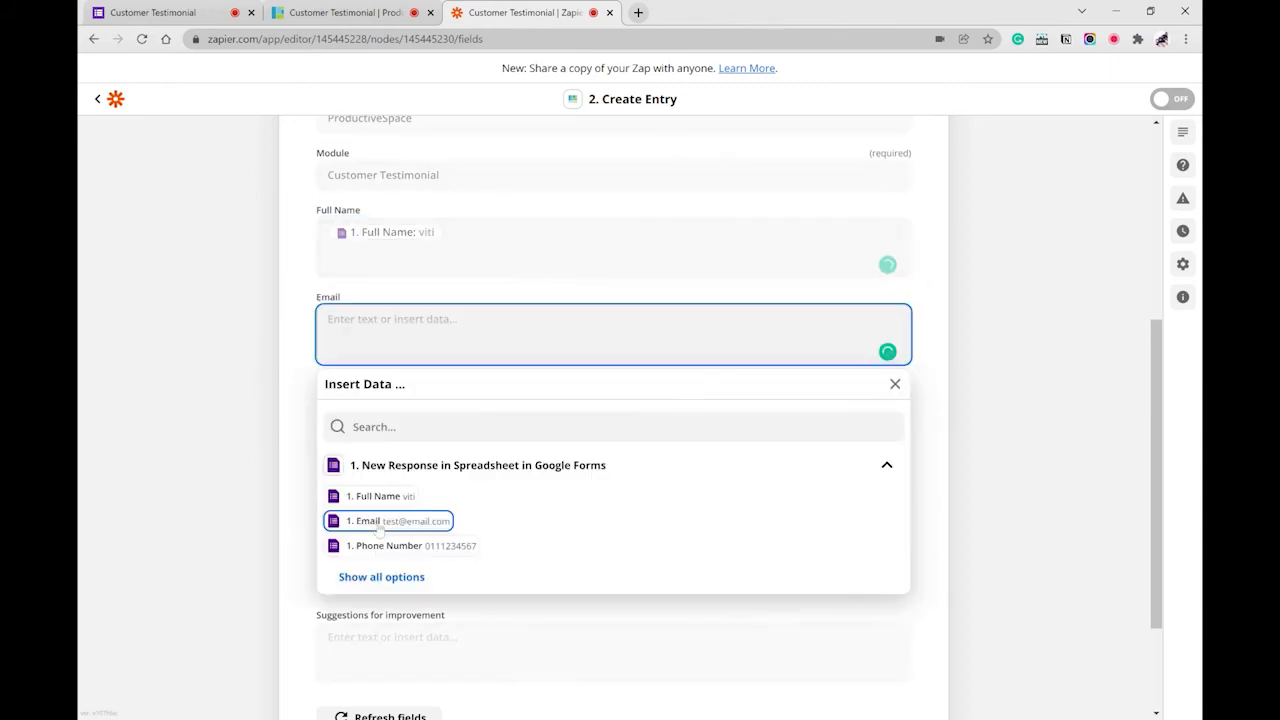
click(376, 522)
click(385, 420)
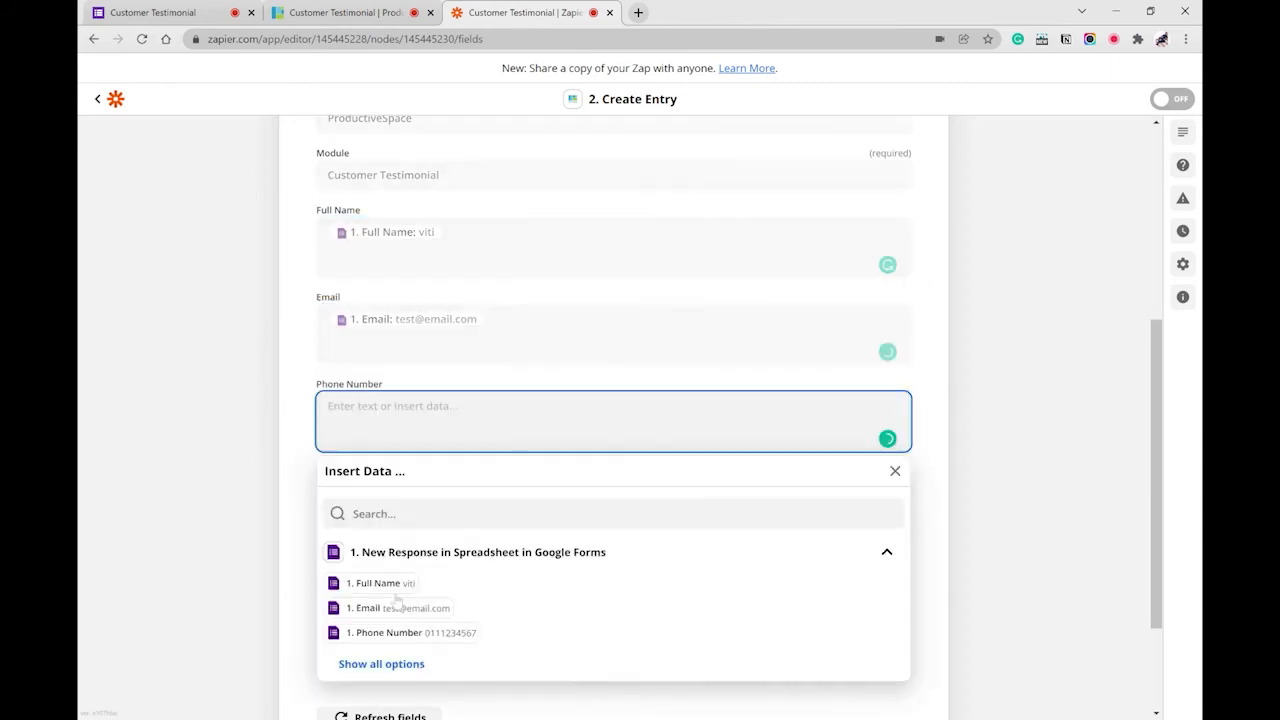
click(384, 632)
- Map Your Testimonial and Rate our services to the form's testimonial and rating answers
scroll(296, 457, down, 3)
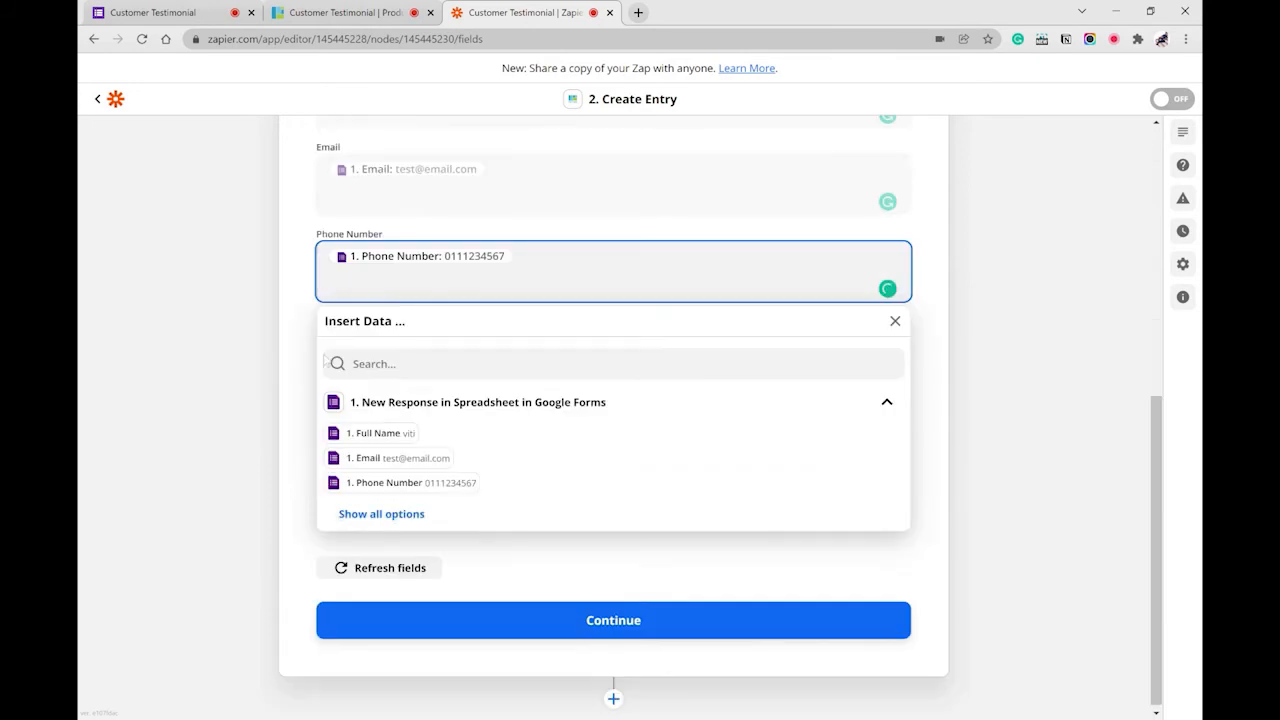
click(324, 360)
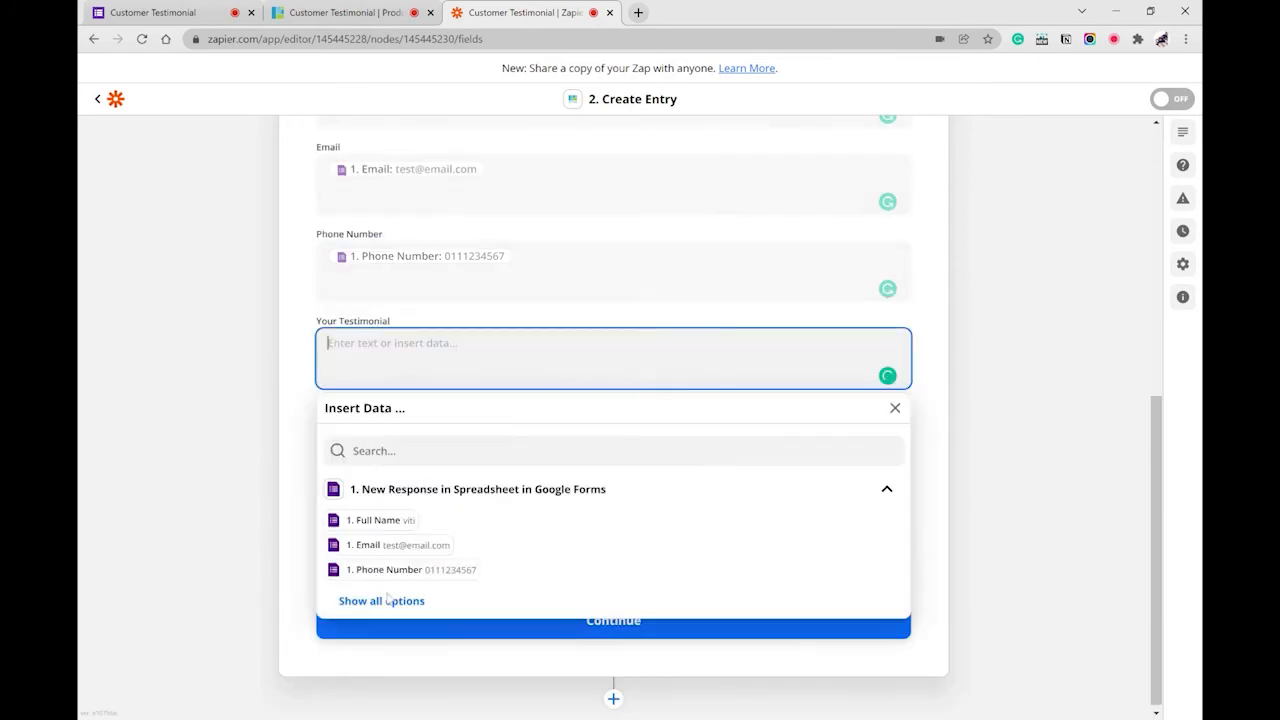
click(388, 600)
scroll(499, 512, down, 2)
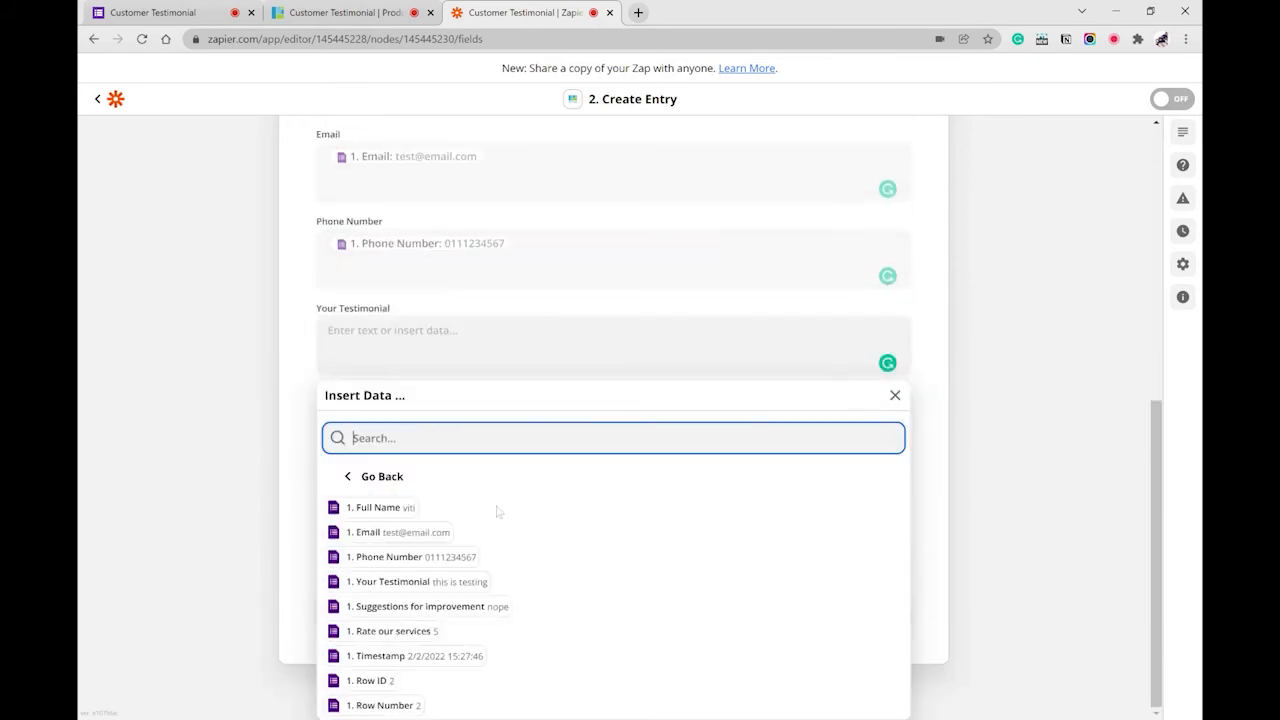
click(390, 582)
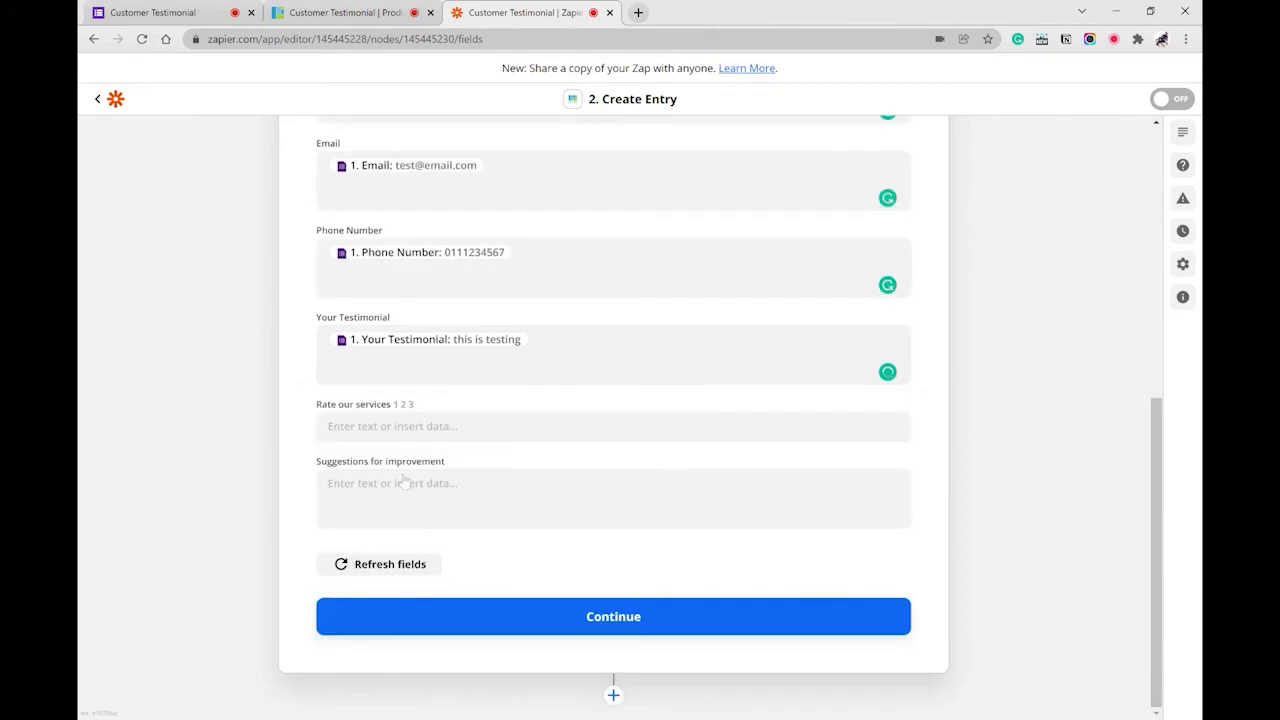
click(400, 426)
click(381, 654)
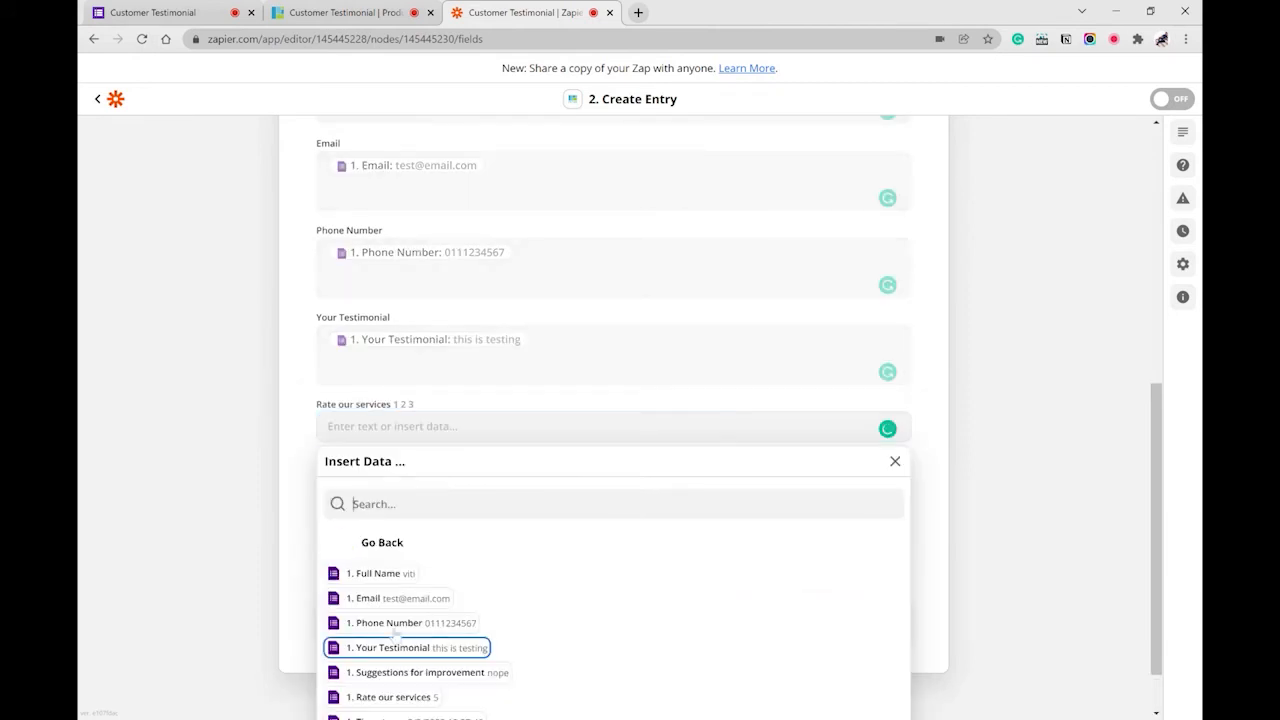
scroll(395, 633, down, 1)
click(392, 631)
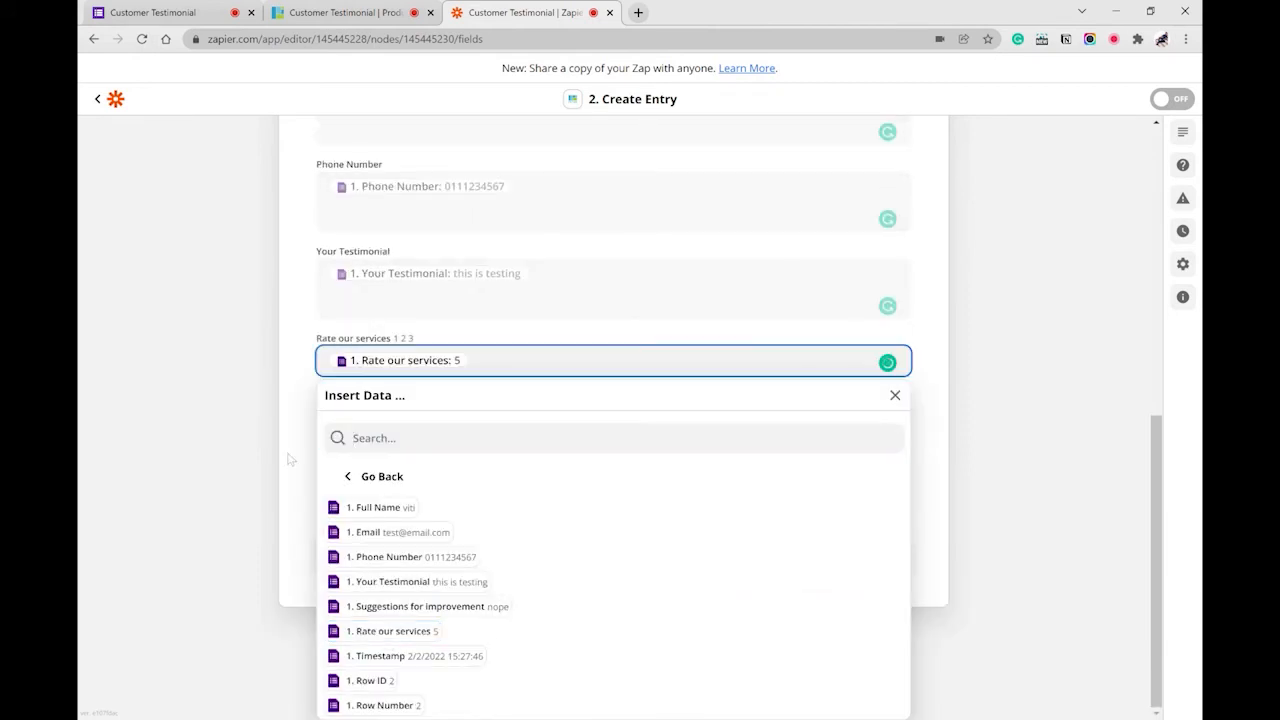
- Map Suggestions for improvement to the form's suggestions answer and finish the action setup
click(291, 460)
click(400, 490)
scroll(441, 591, up, 1)
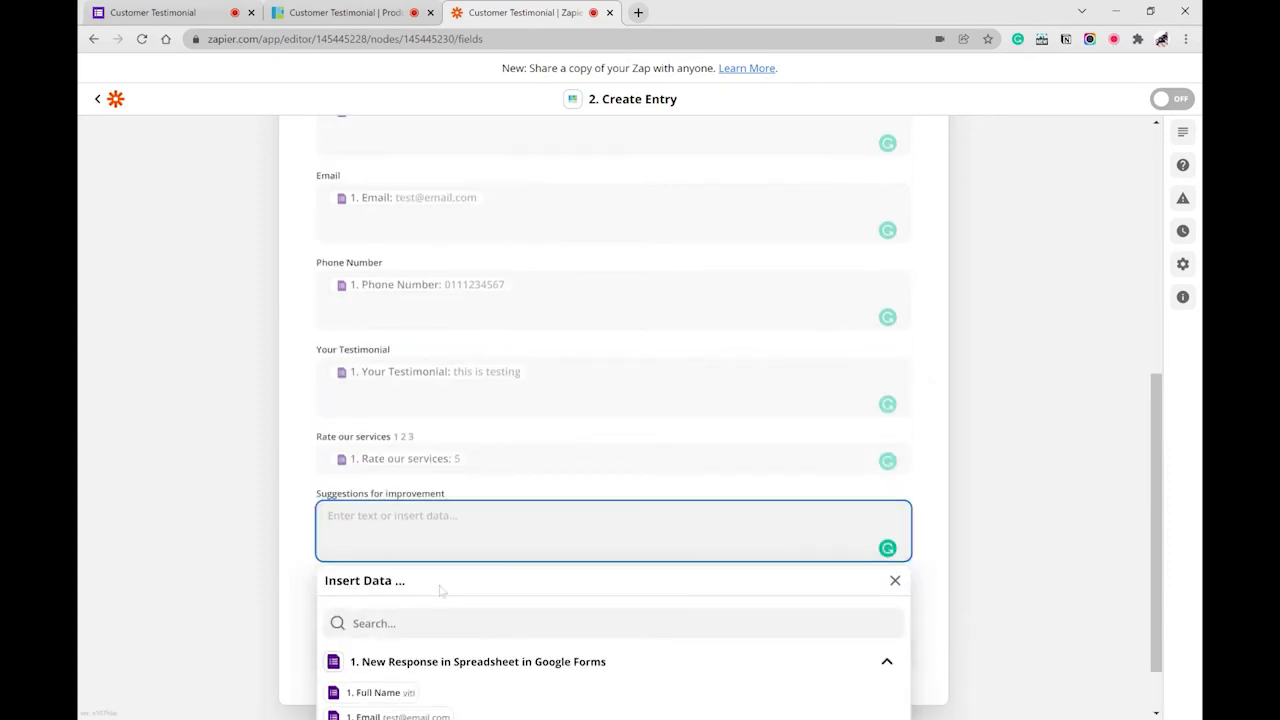
scroll(441, 591, down, 2)
click(365, 701)
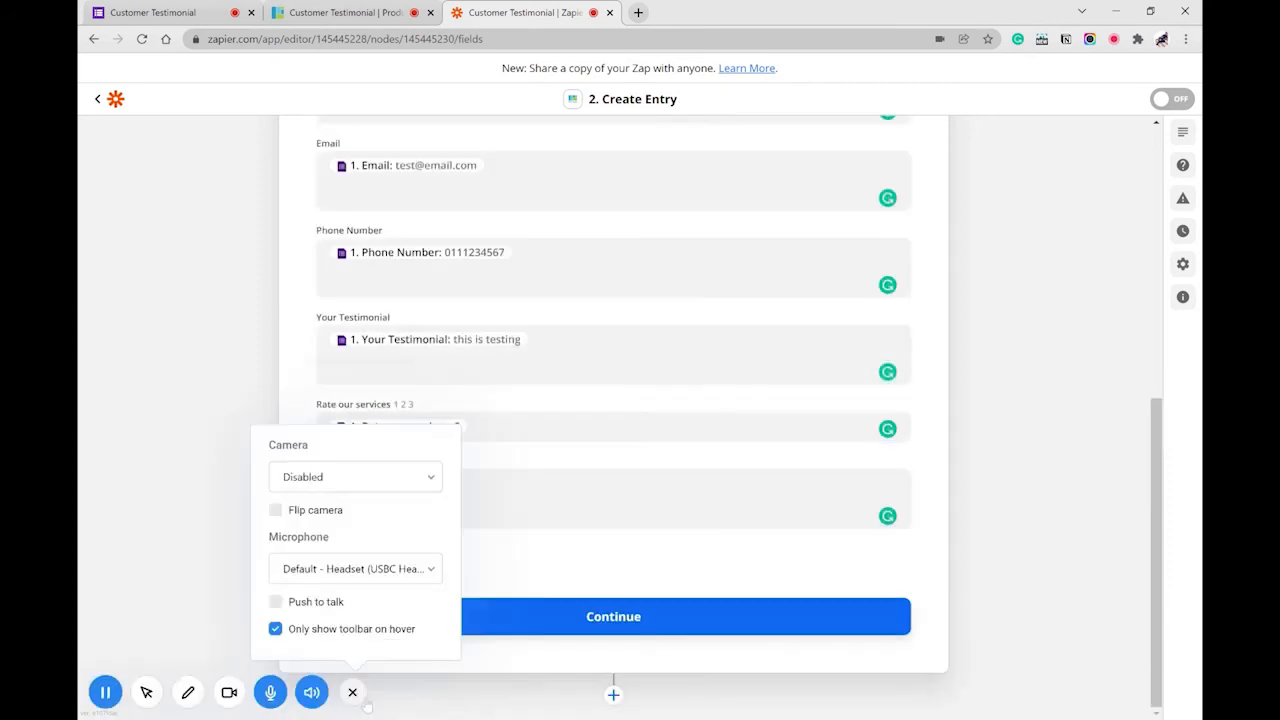
click(480, 495)
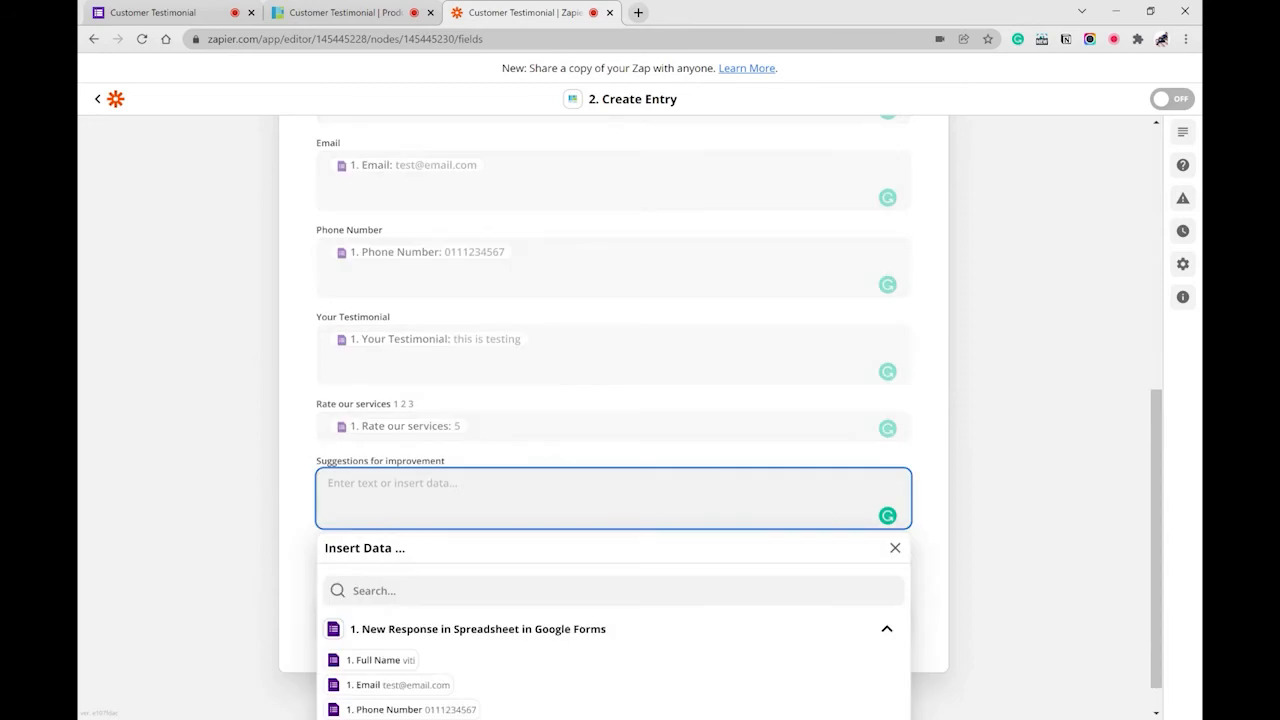
scroll(611, 643, down, 1)
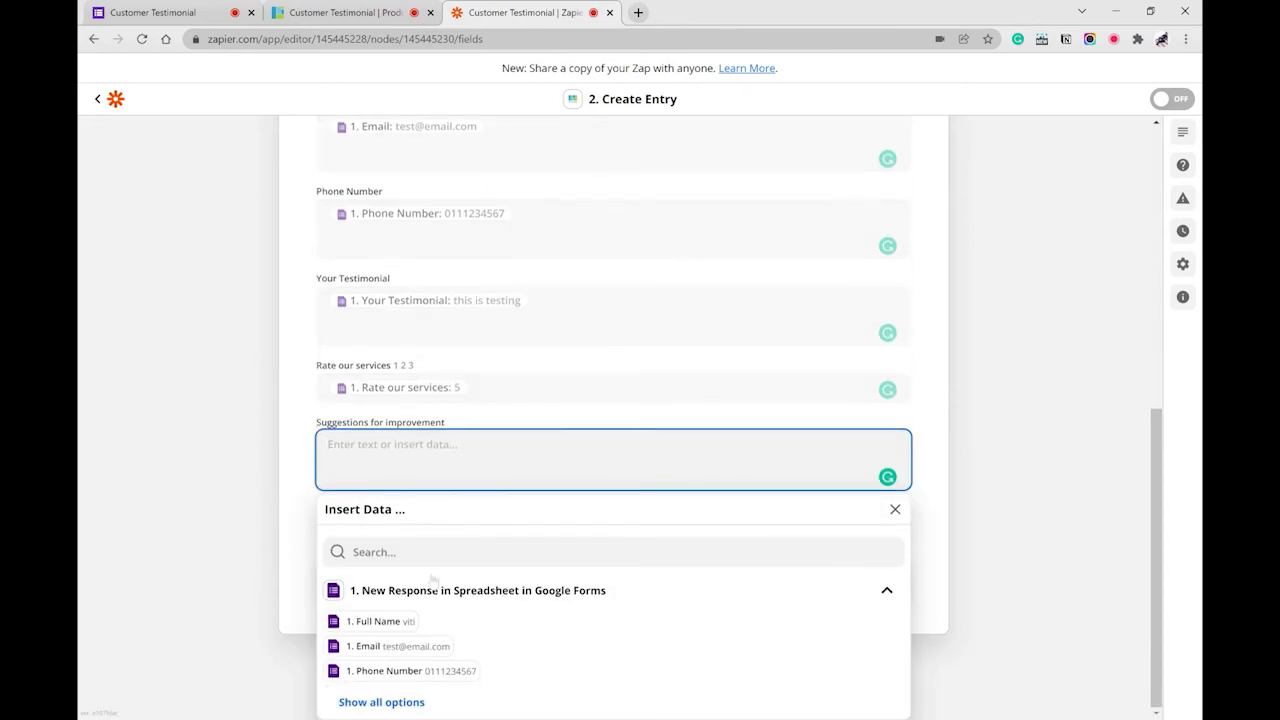
text(sugg)
click(425, 553)
text(su)
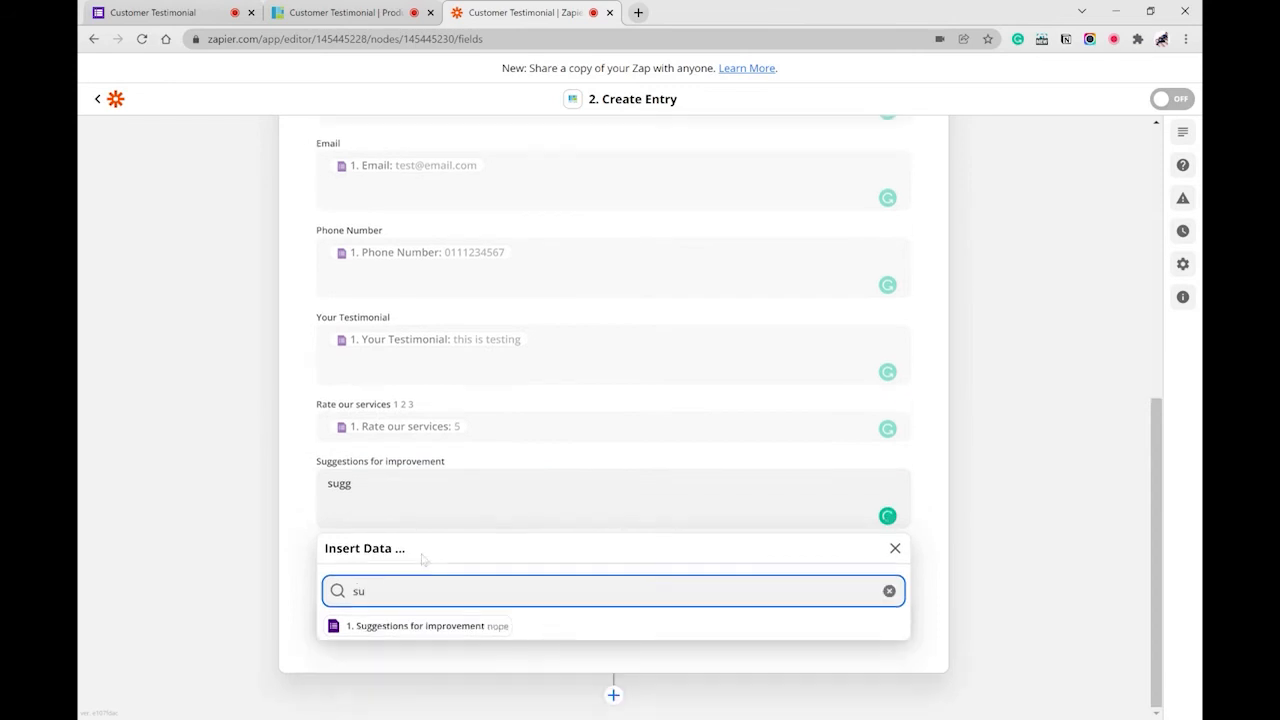
click(430, 626)
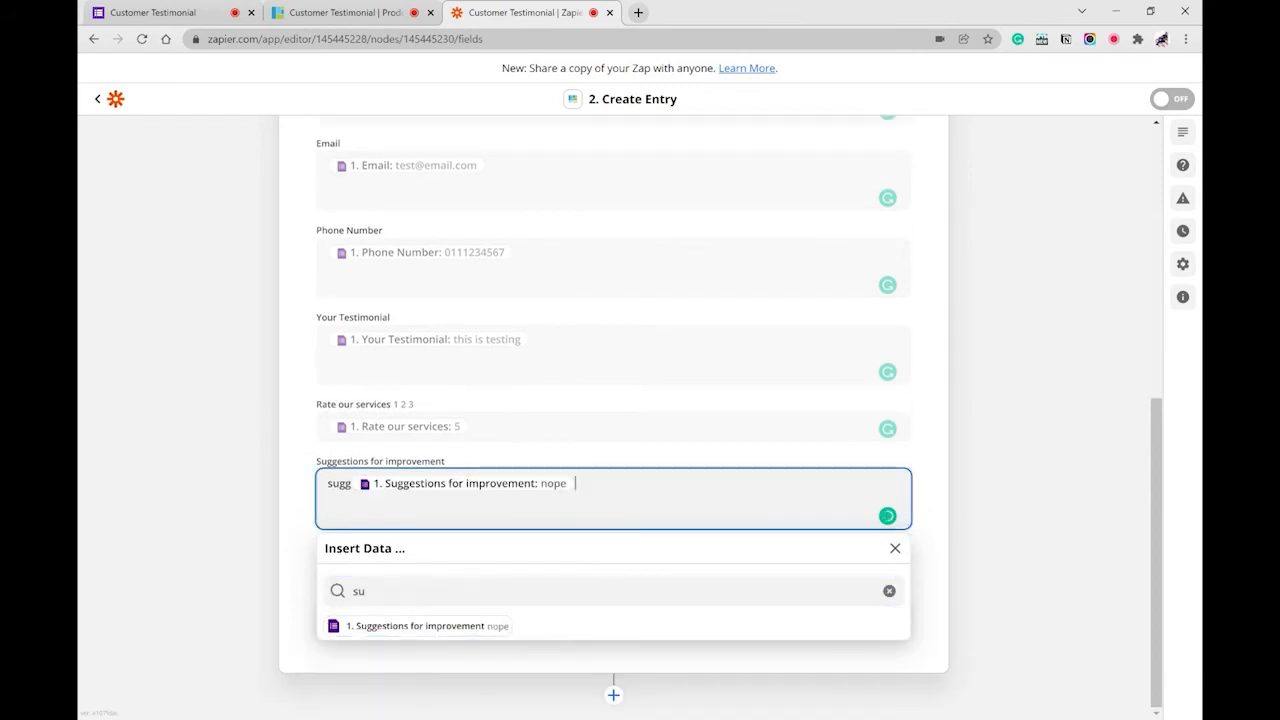
key(BackSpace)
key(BackSpace)
key(BackSpace)
key(BackSpace)
key(BackSpace)
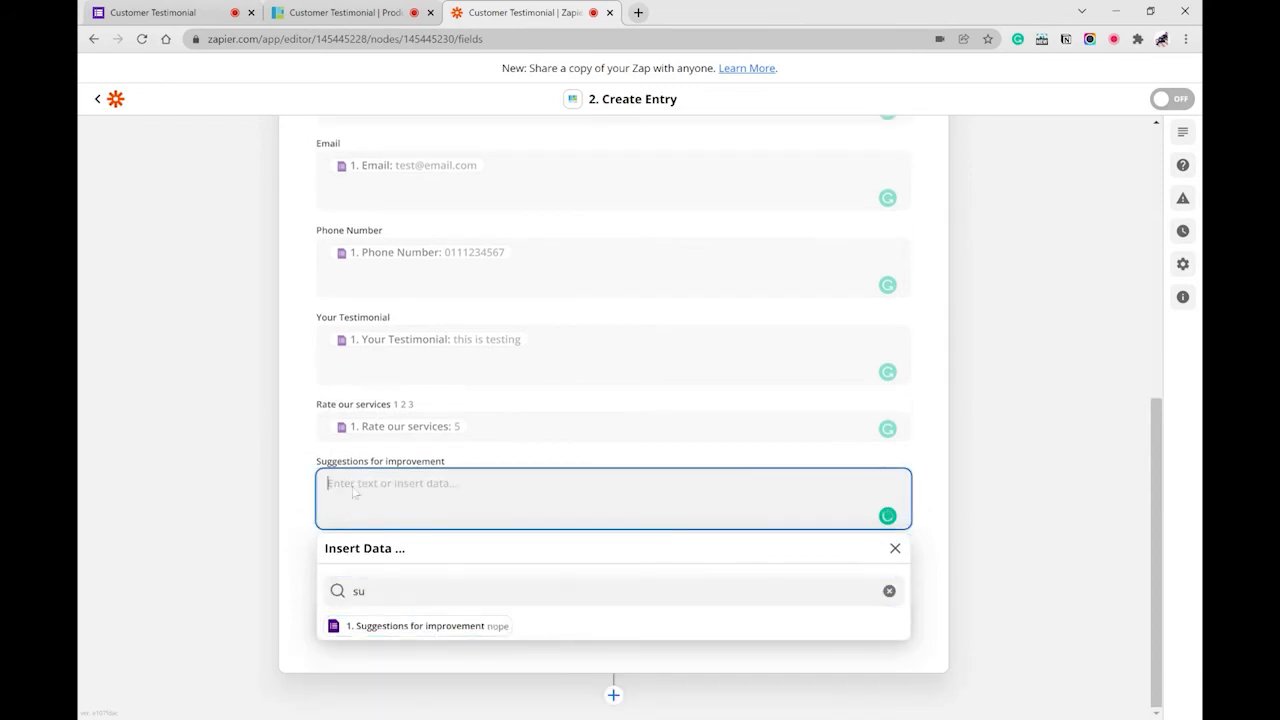
click(385, 626)
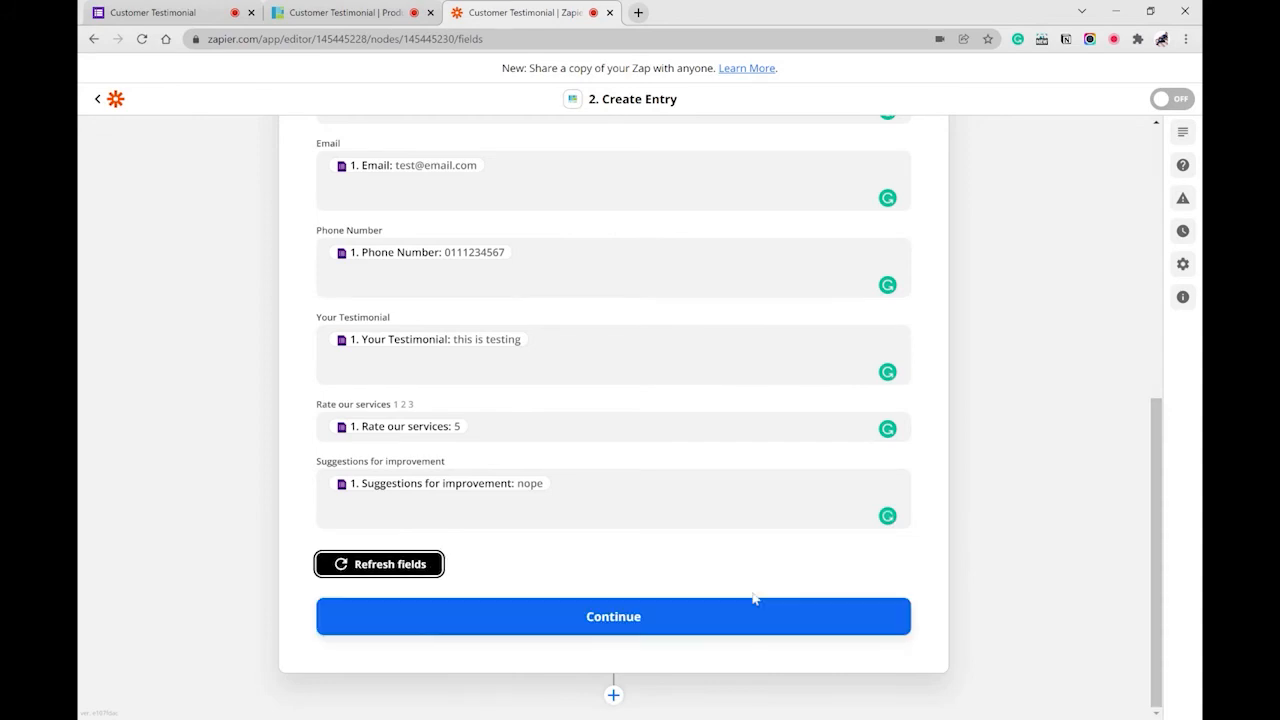
click(752, 602)
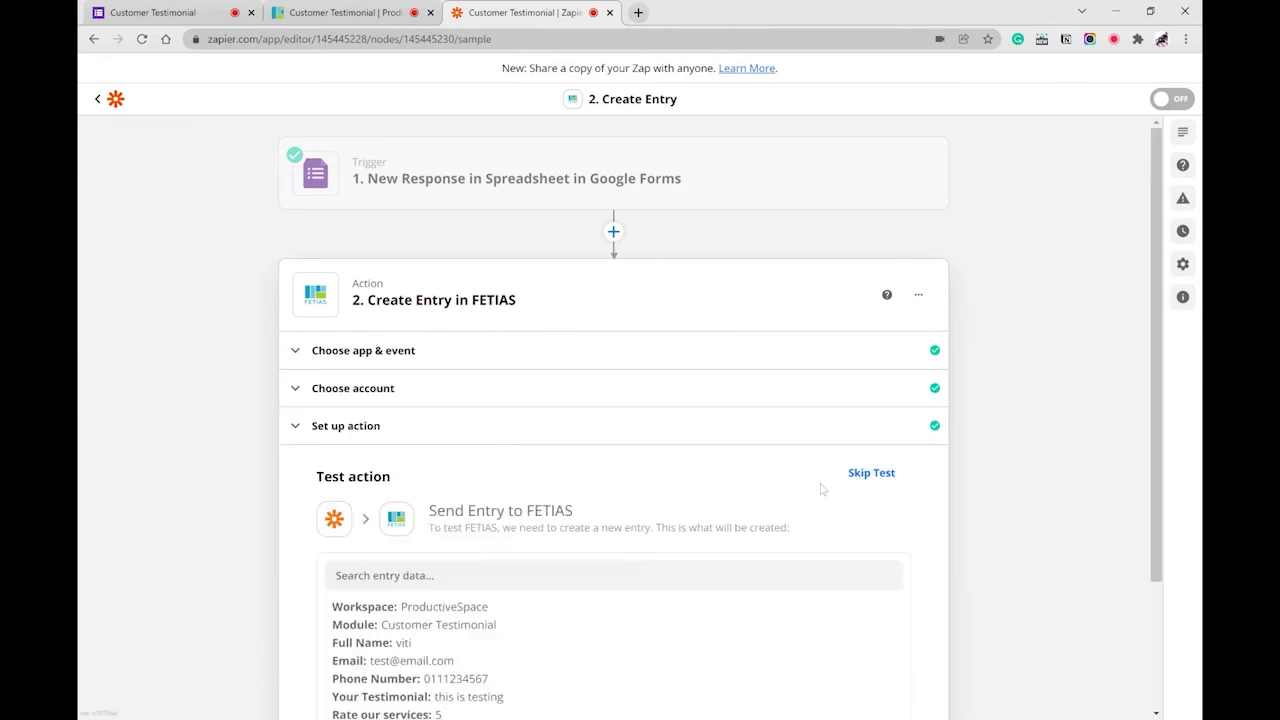
- Test the Create Entry action until it succeeds, then switch to the FETIAS Customer Testimonial tab
scroll(990, 421, down, 3)
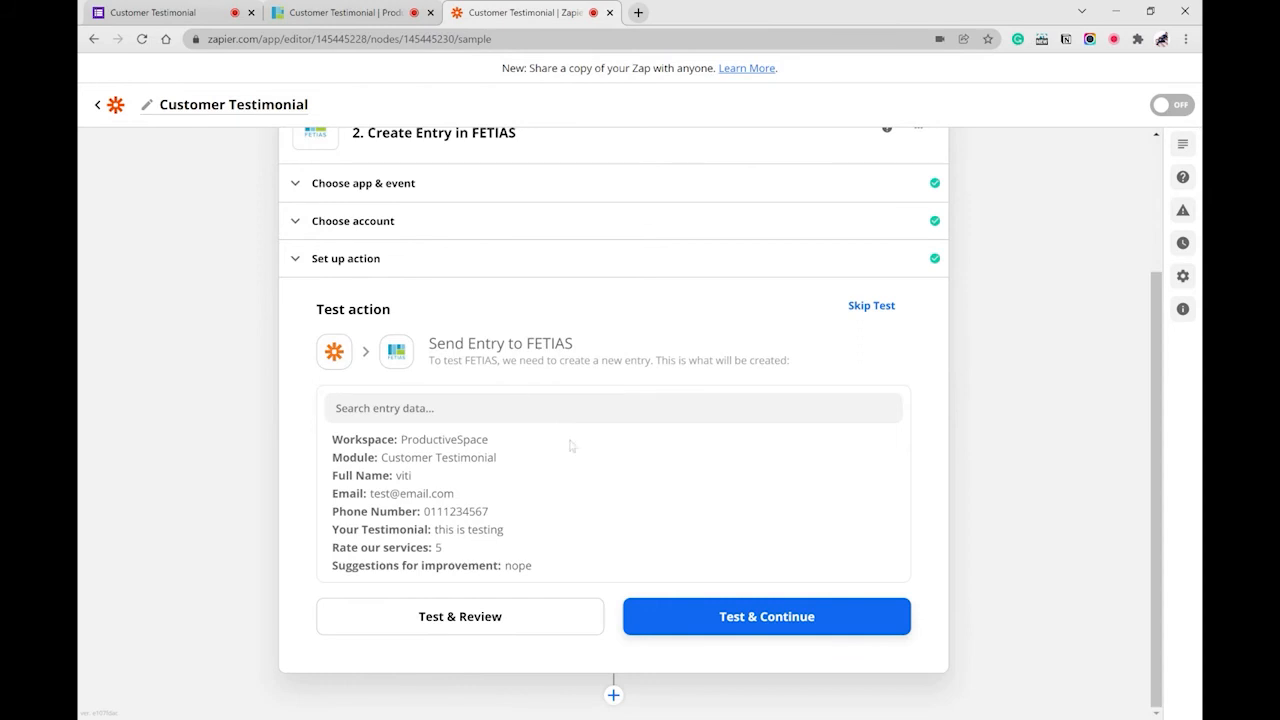
click(761, 616)
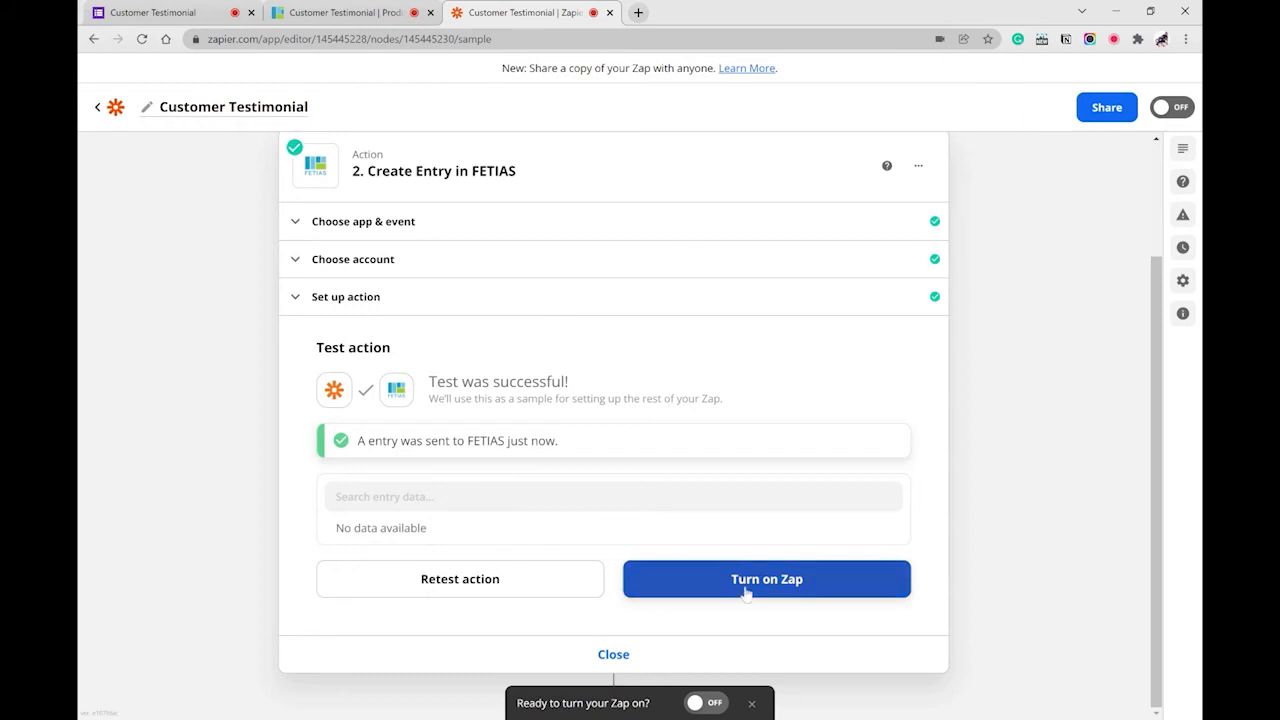
click(343, 12)
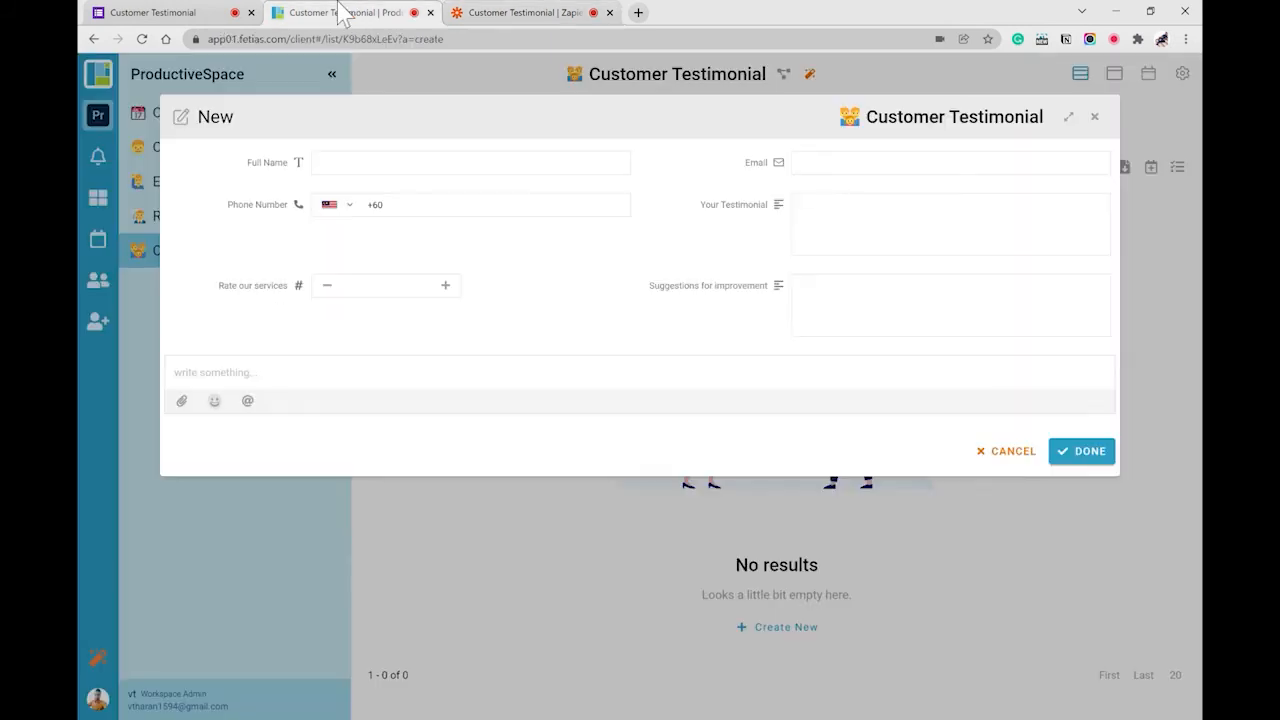
- Discard the unsaved new entry, refresh the list, and open record CST00003 to check its details
click(1094, 116)
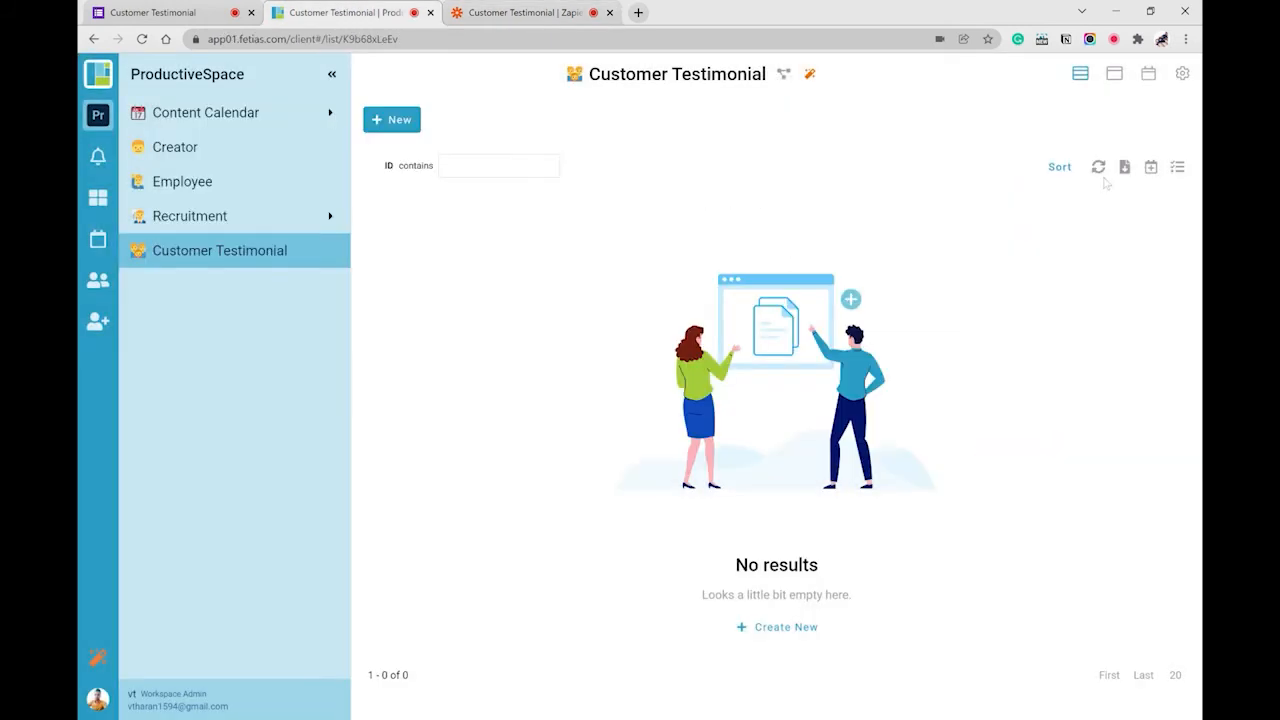
click(1098, 167)
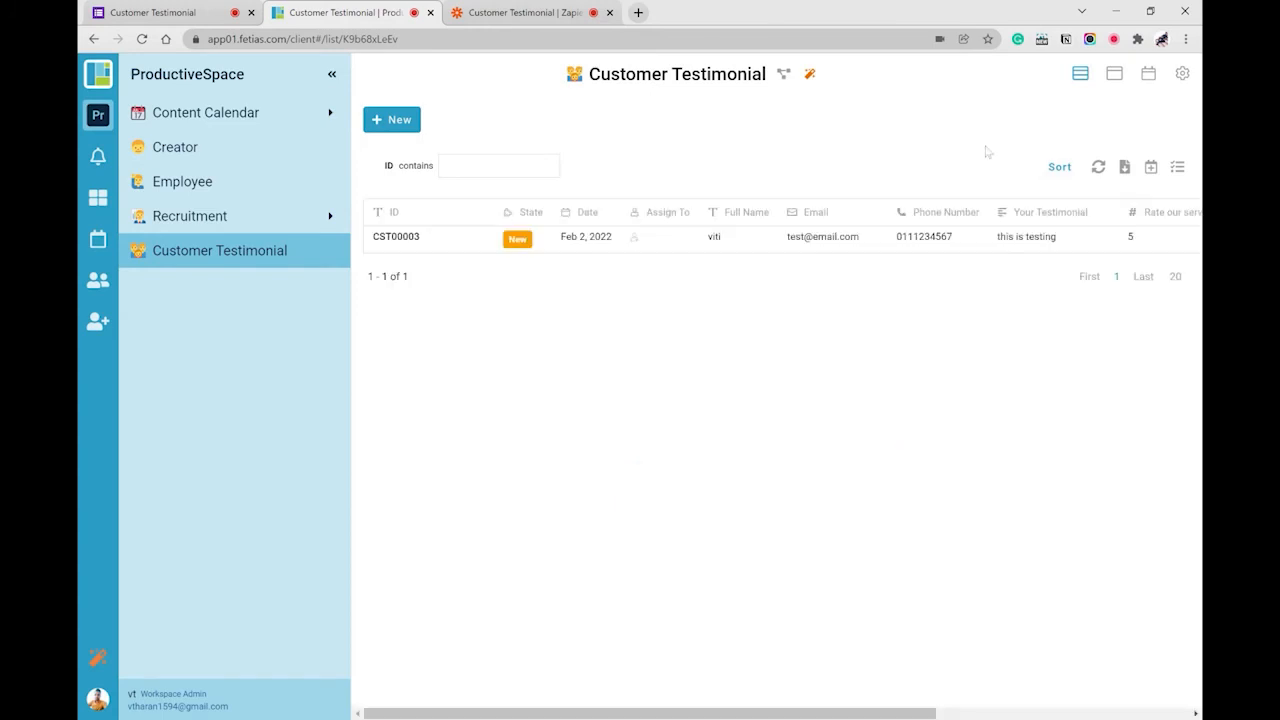
click(450, 238)
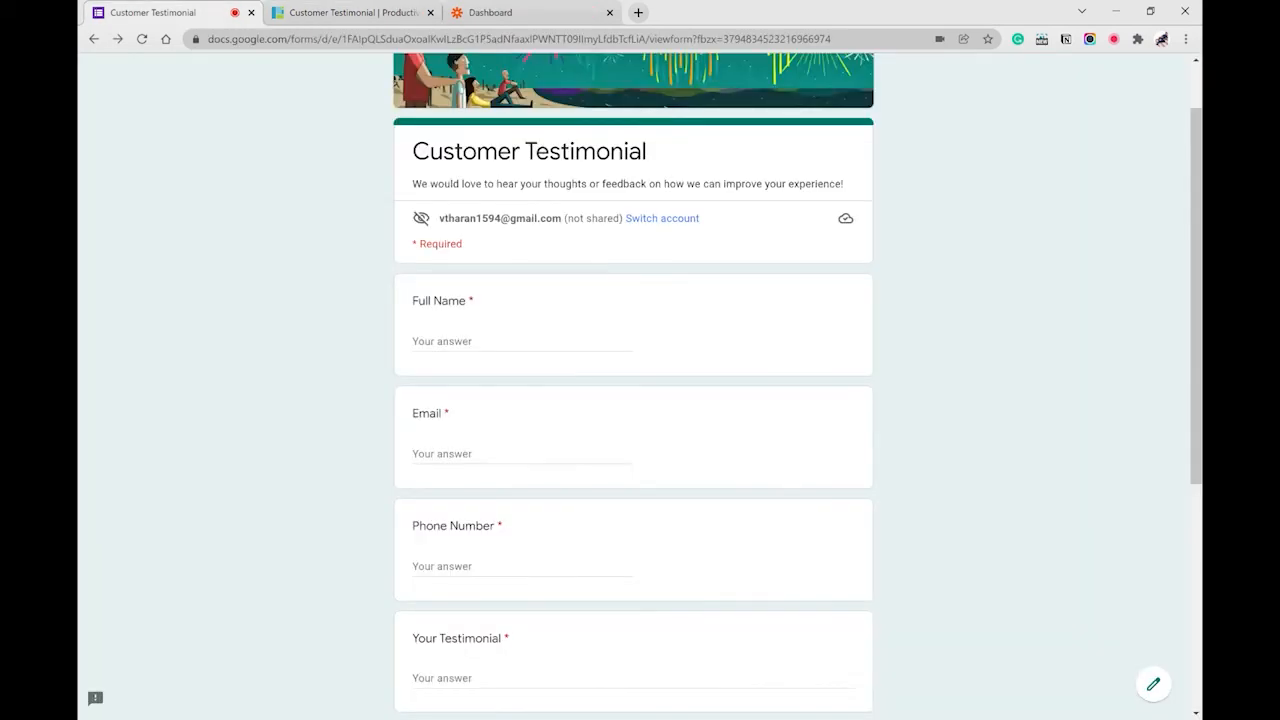
- Enter Full Name 'TEST', paste the test e-mail, and fill in a test phone number
click(524, 338)
text(TEST)
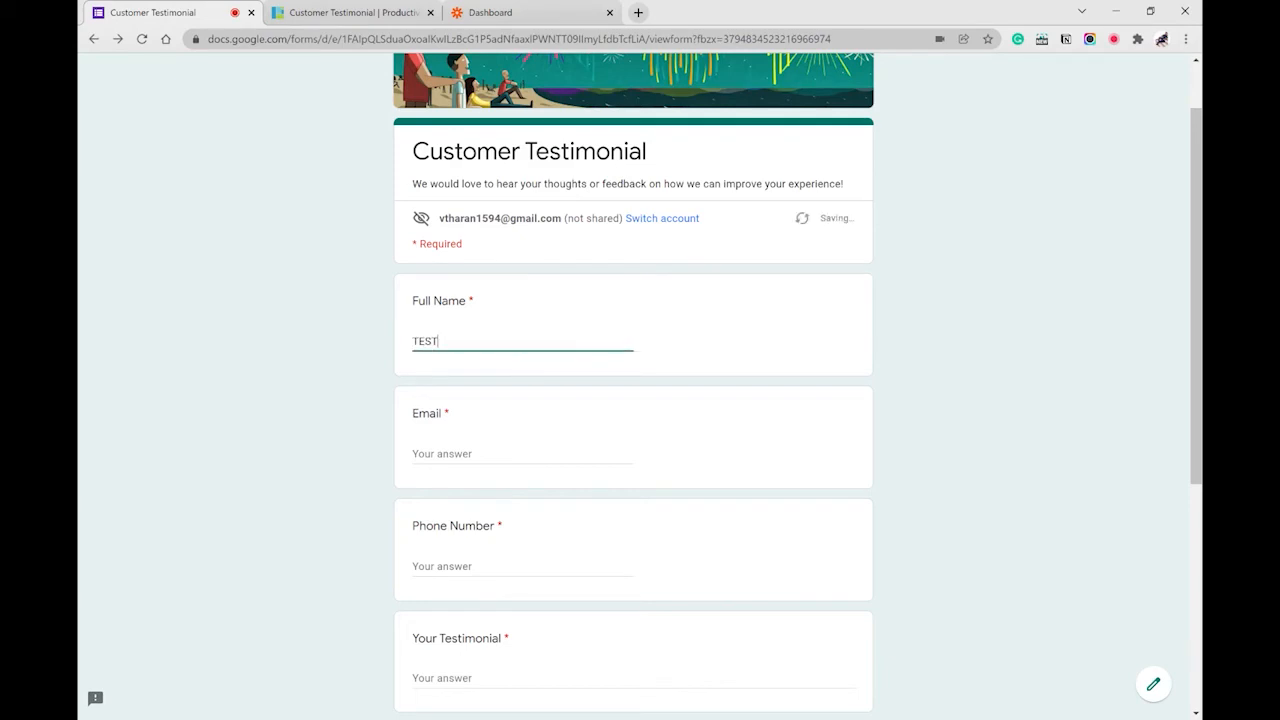
key(Tab)
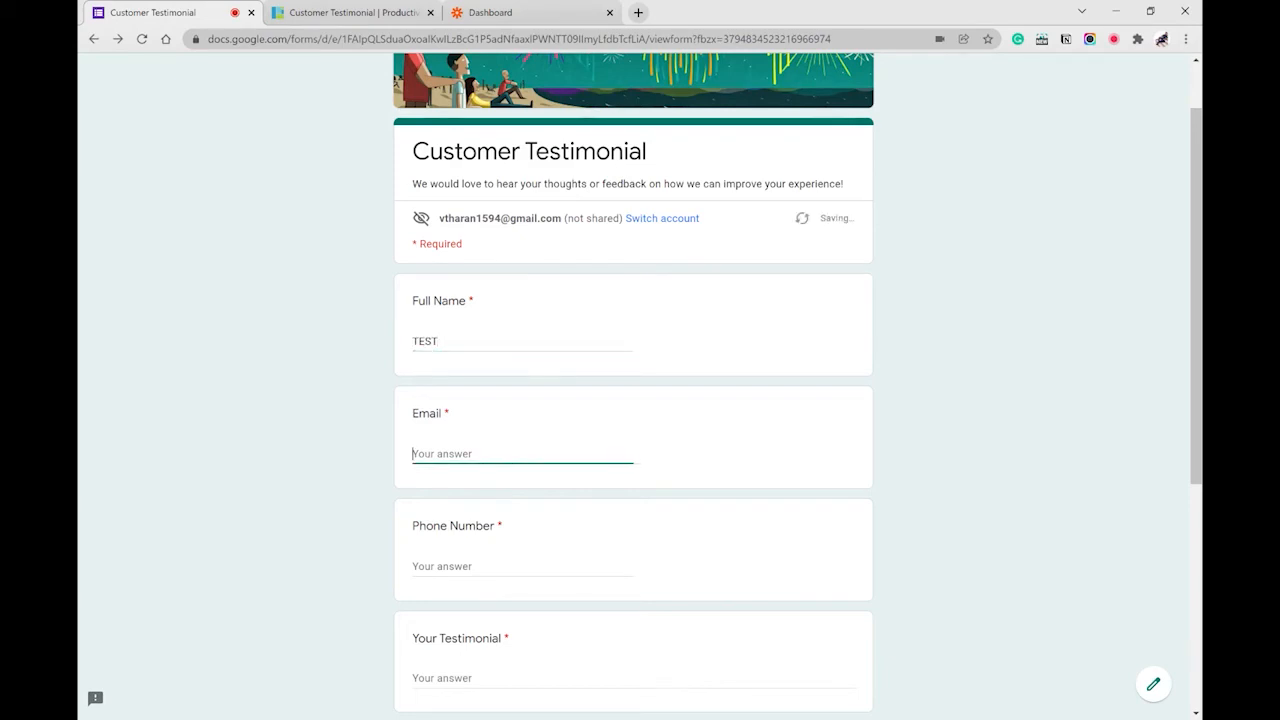
key(ctrl+v)
click(515, 564)
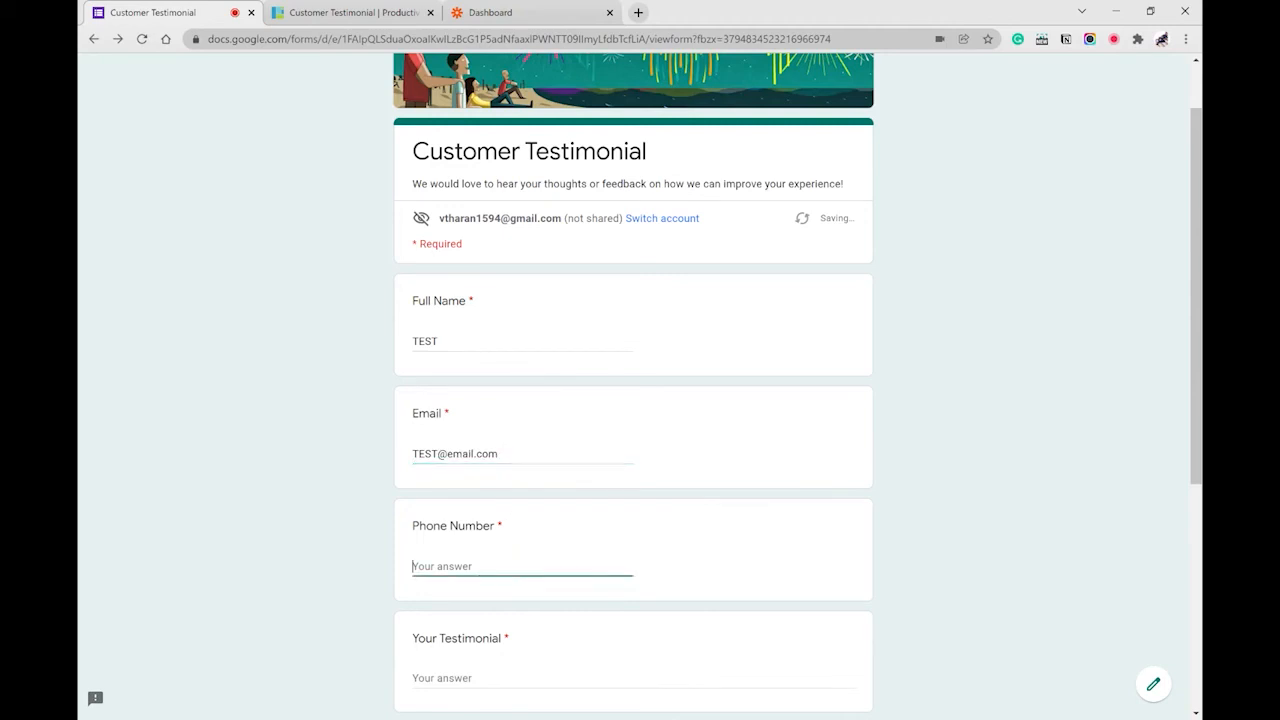
text(0123455)
text(78)
- Add testimonial 'hello this is testing', suggestion 'nope', rate the services 5, and submit
scroll(507, 445, down, 3)
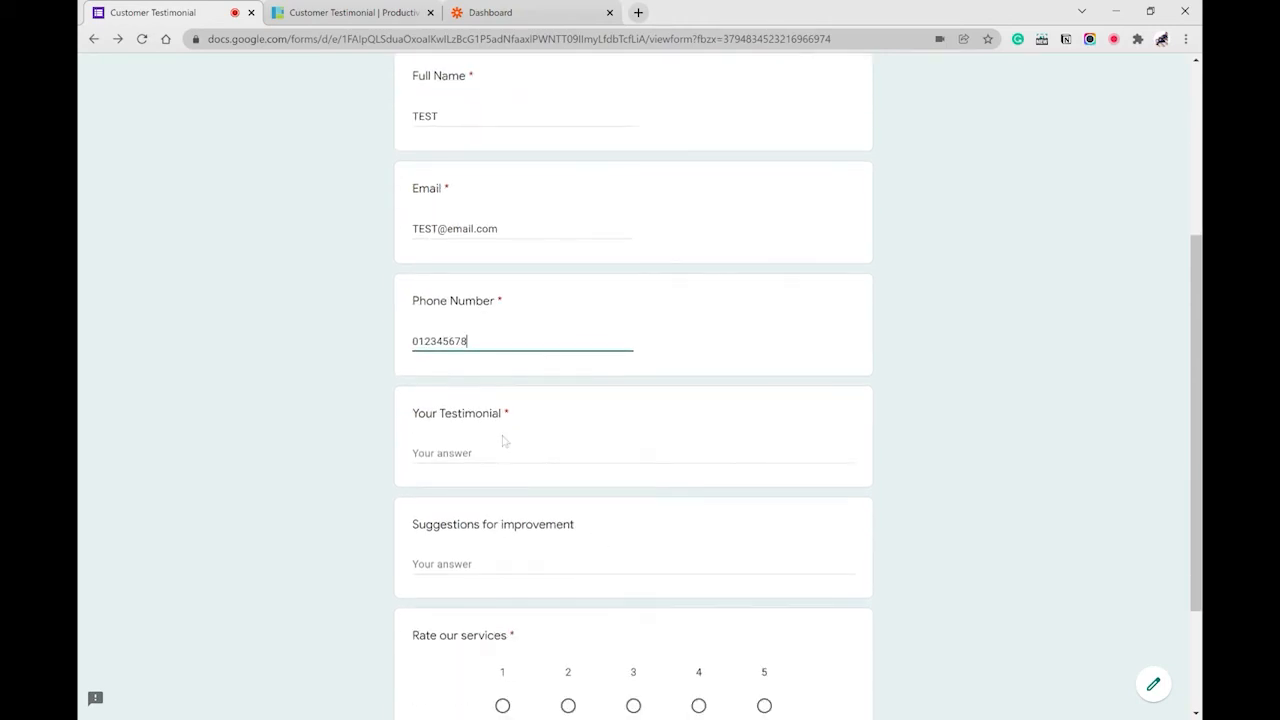
click(499, 453)
text(hello thi)
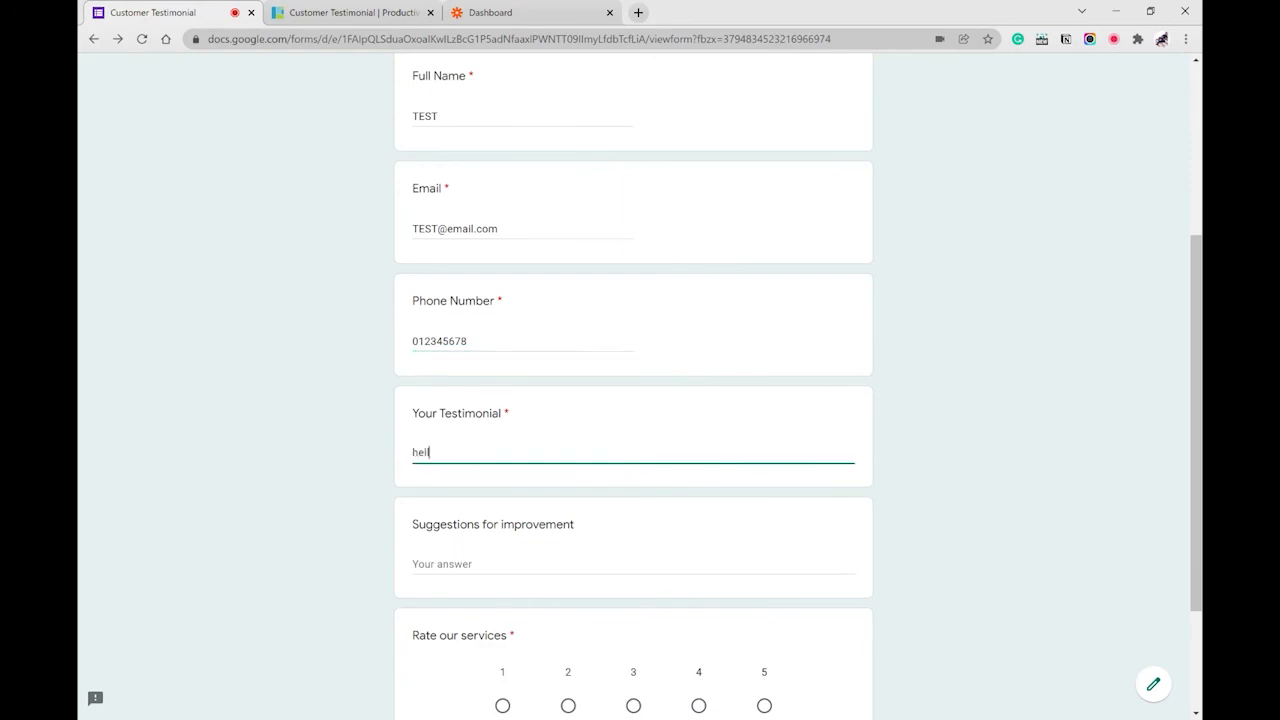
text(s is tets)
key(BackSpace)
key(BackSpace)
text(sting)
click(533, 563)
text(nope)
scroll(645, 528, down, 2)
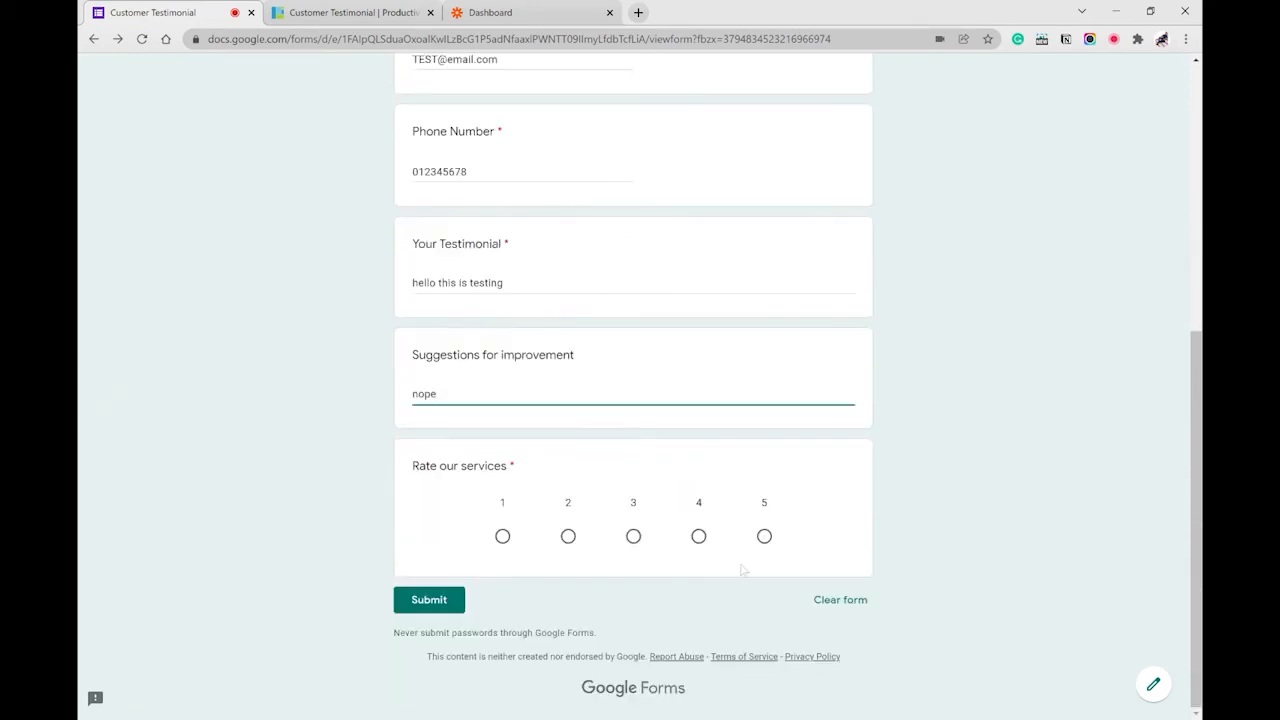
click(764, 536)
click(429, 600)
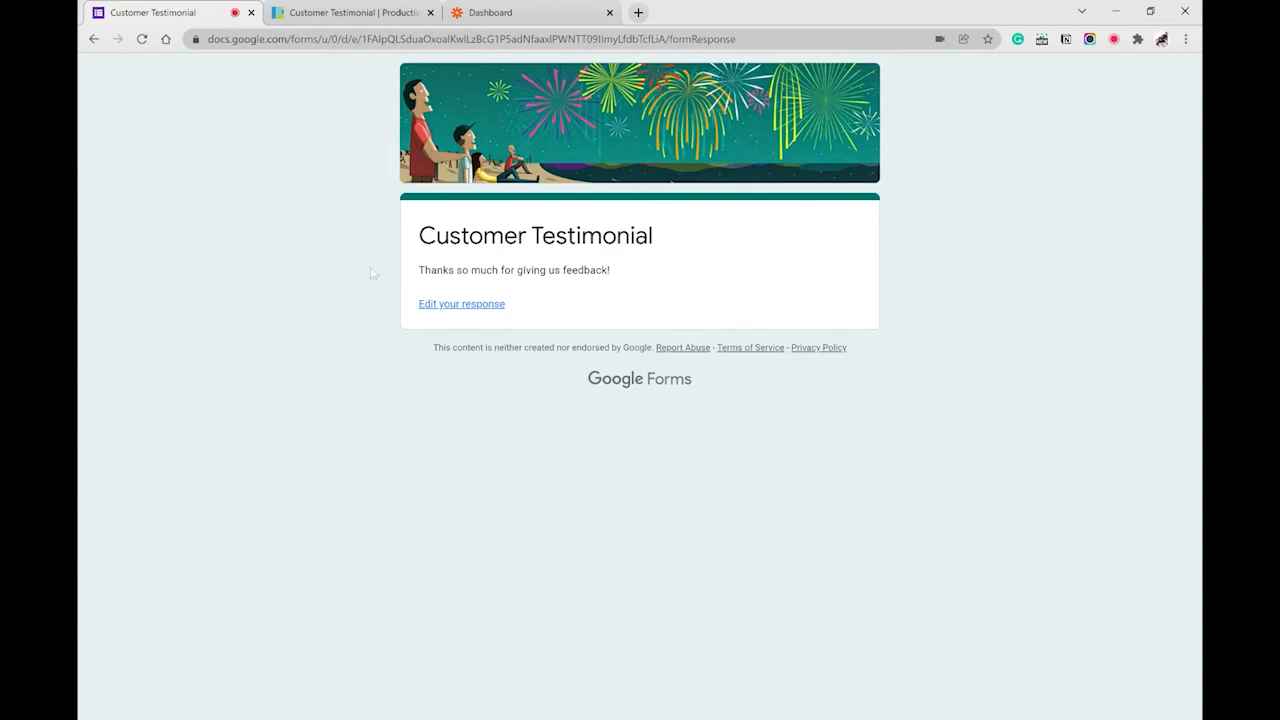
- Refresh the FETIAS Customer Testimonial list to reveal entry CST00004 with rating 5
click(345, 13)
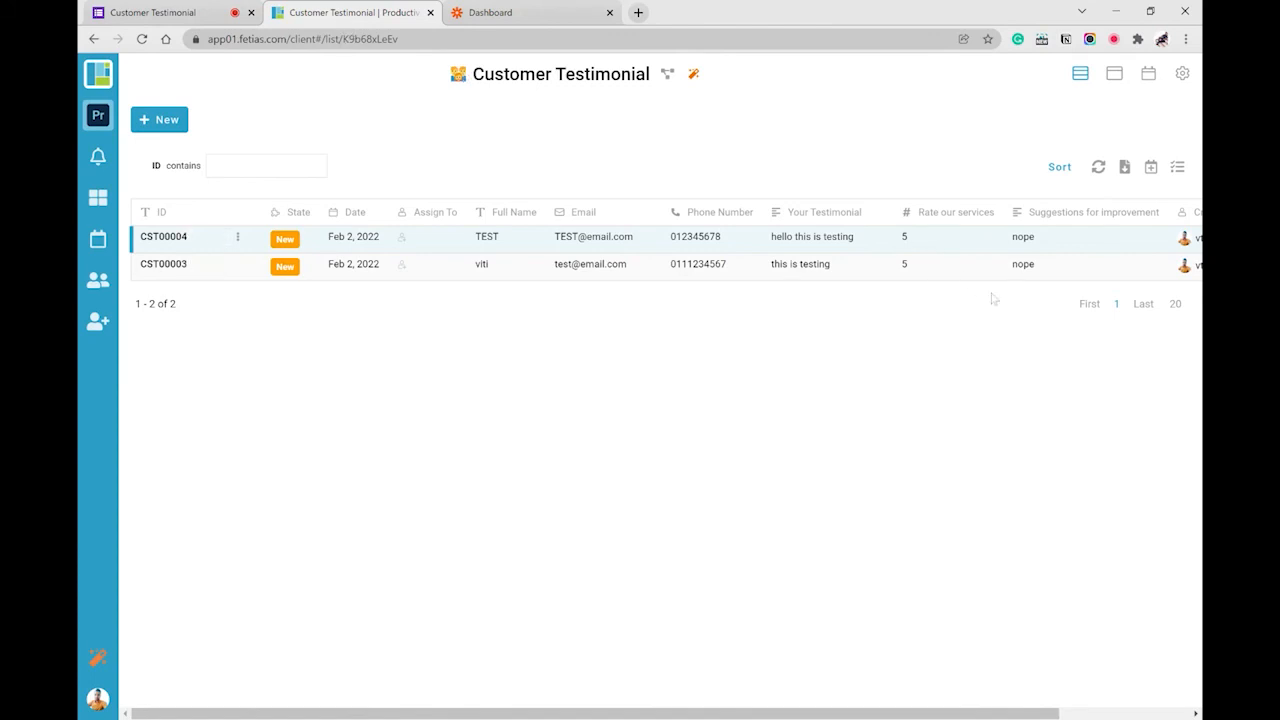
click(1098, 168)
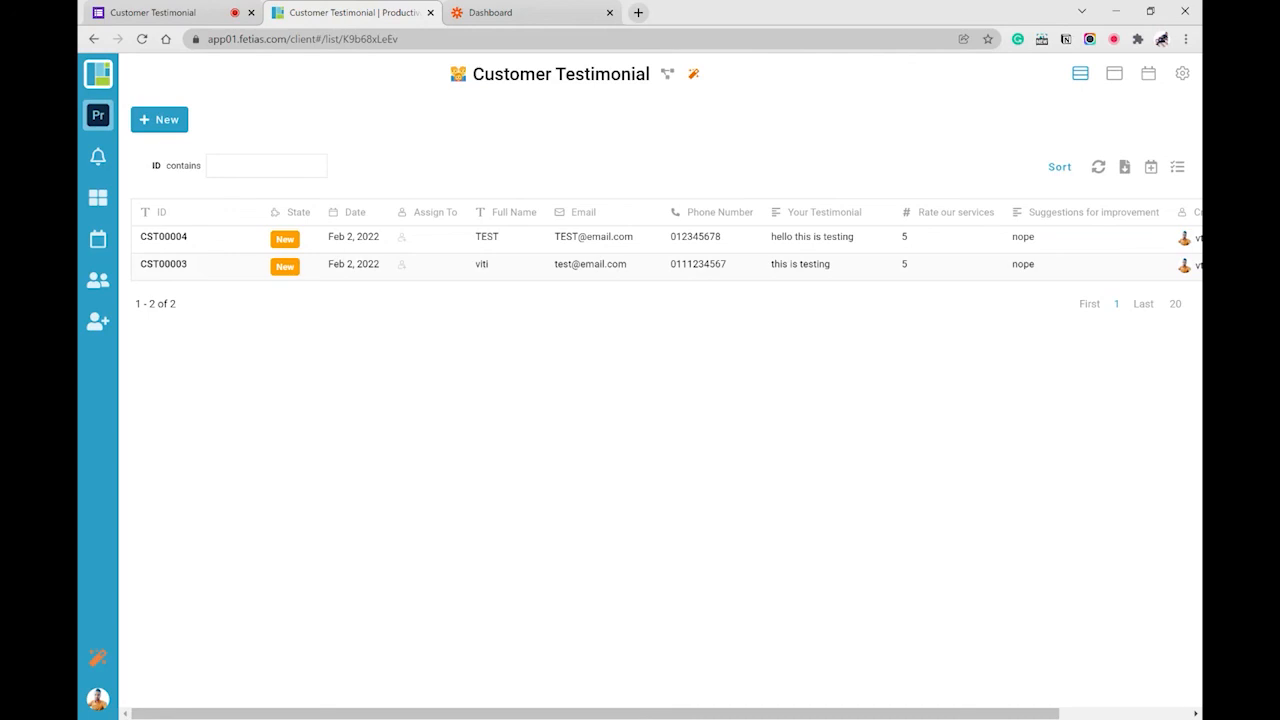
- Open Zapier's My Apps list of connections, glance at the FETIAS entries, and return to Zapier
click(530, 12)
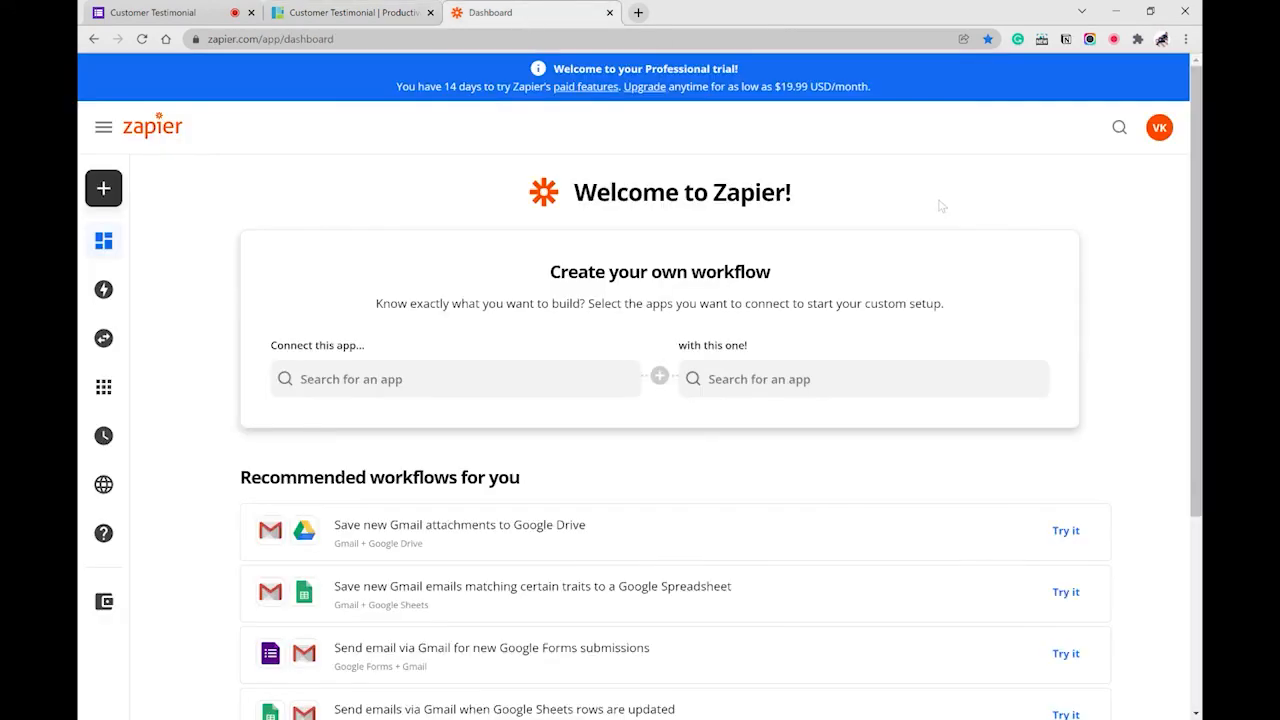
scroll(1010, 243, down, 2)
scroll(1010, 243, down, 1)
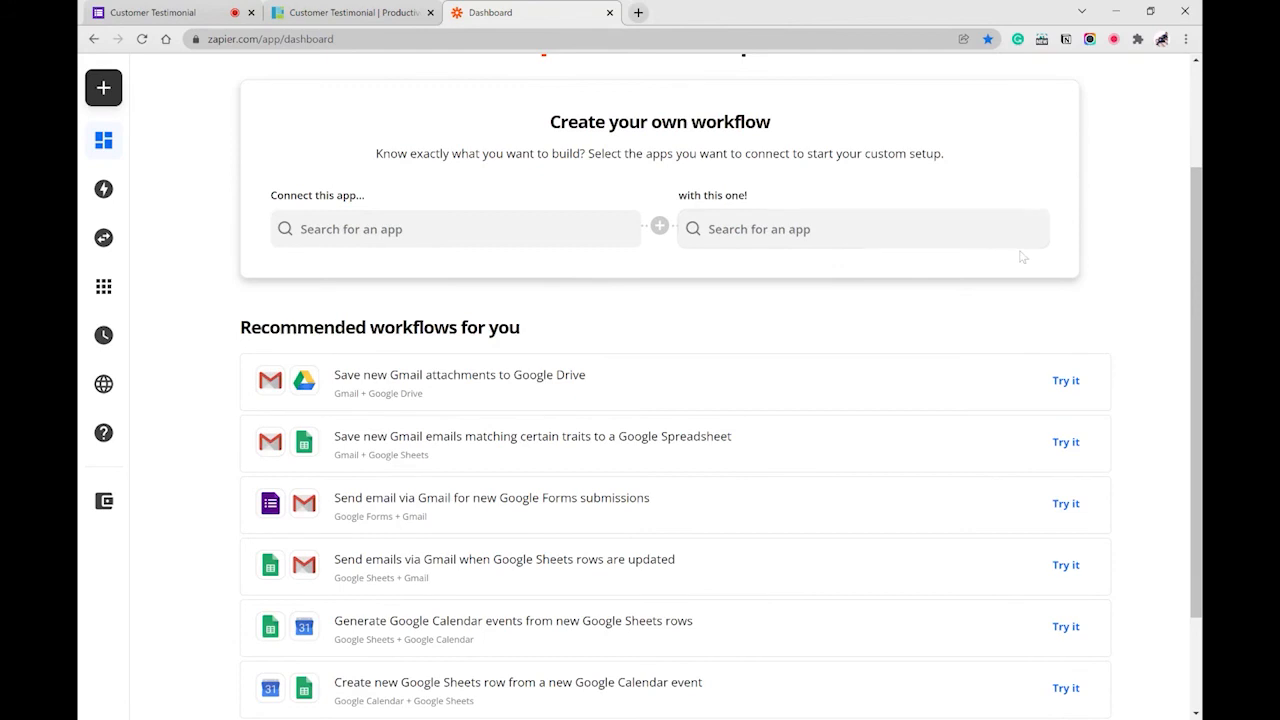
scroll(1017, 251, up, 1)
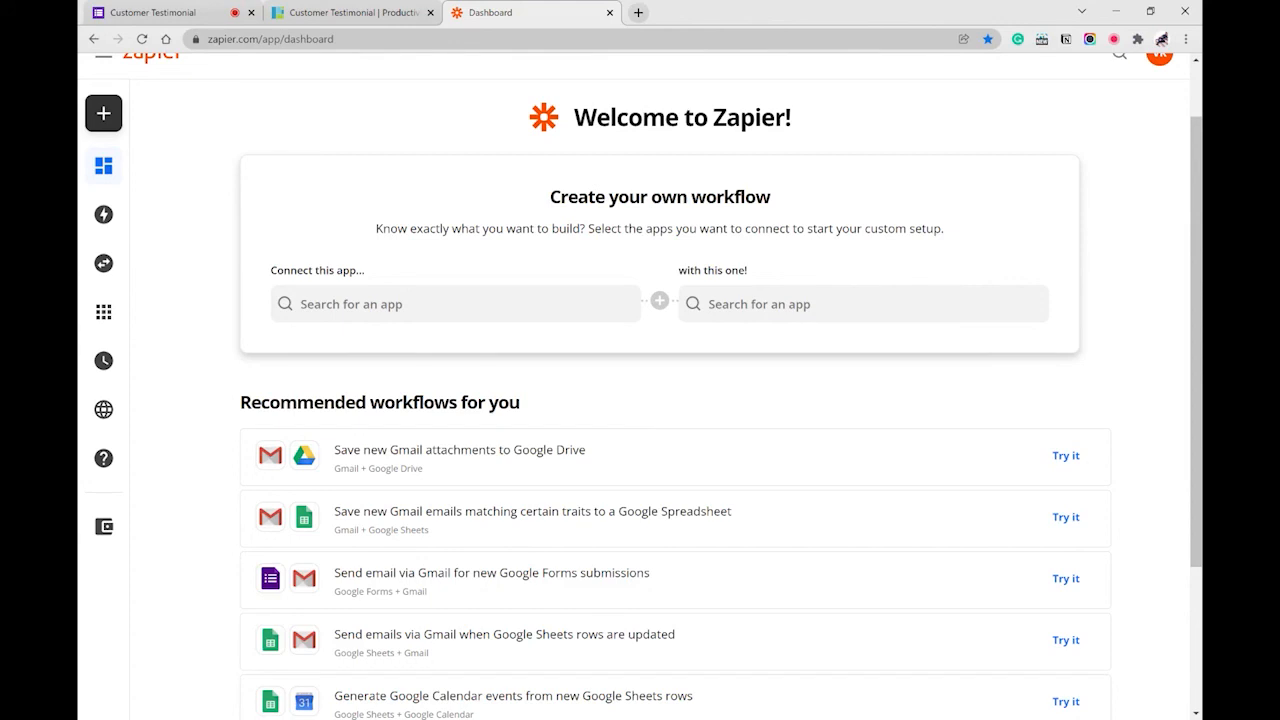
scroll(1065, 309, down, 3)
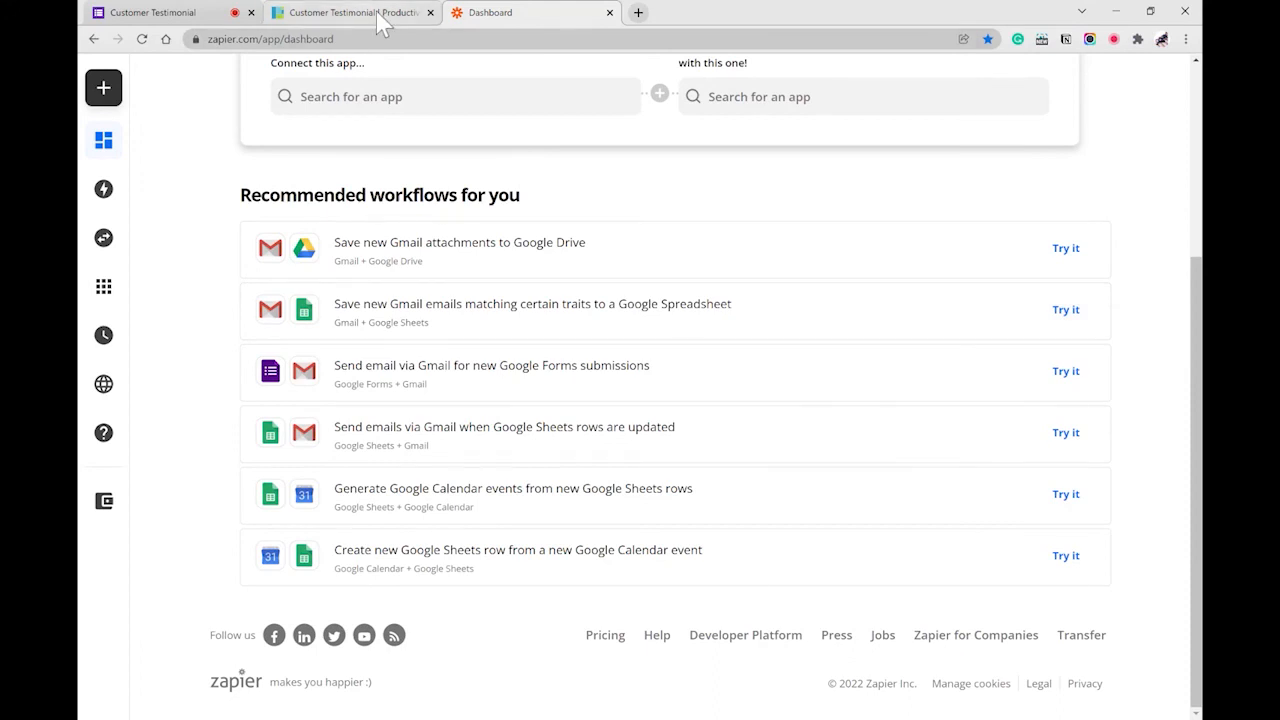
mouse_move(130, 240)
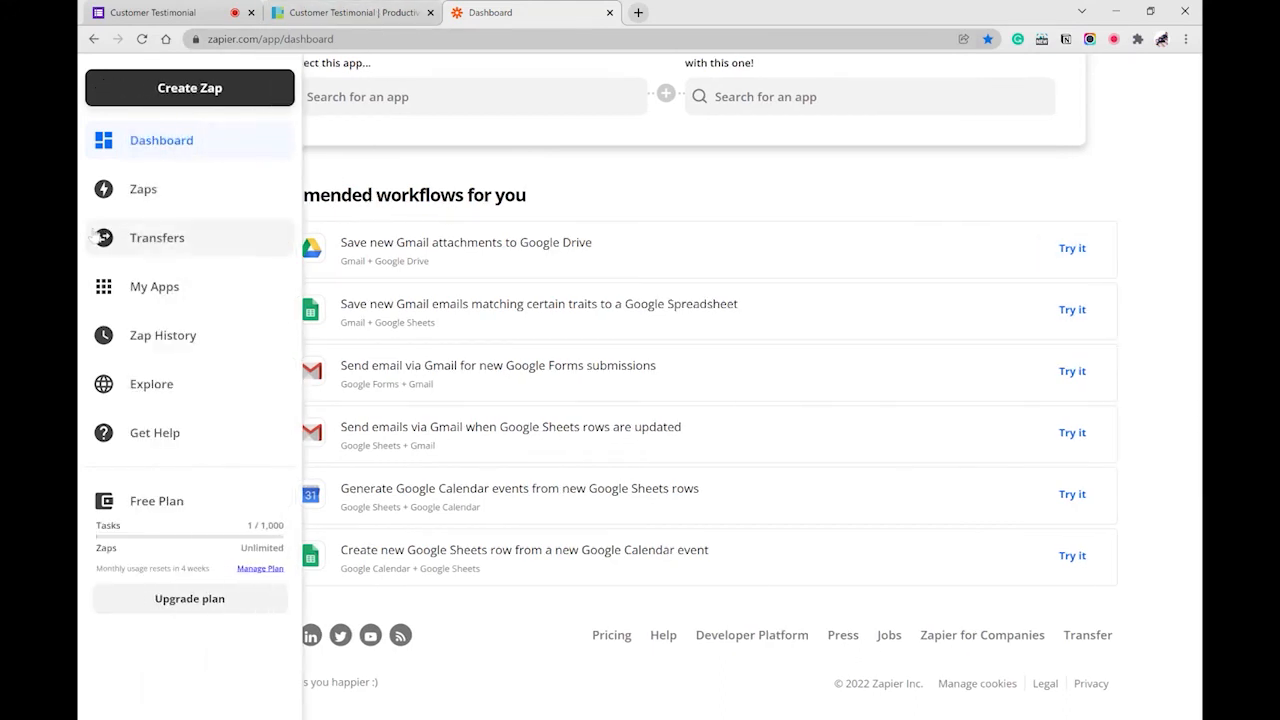
click(203, 295)
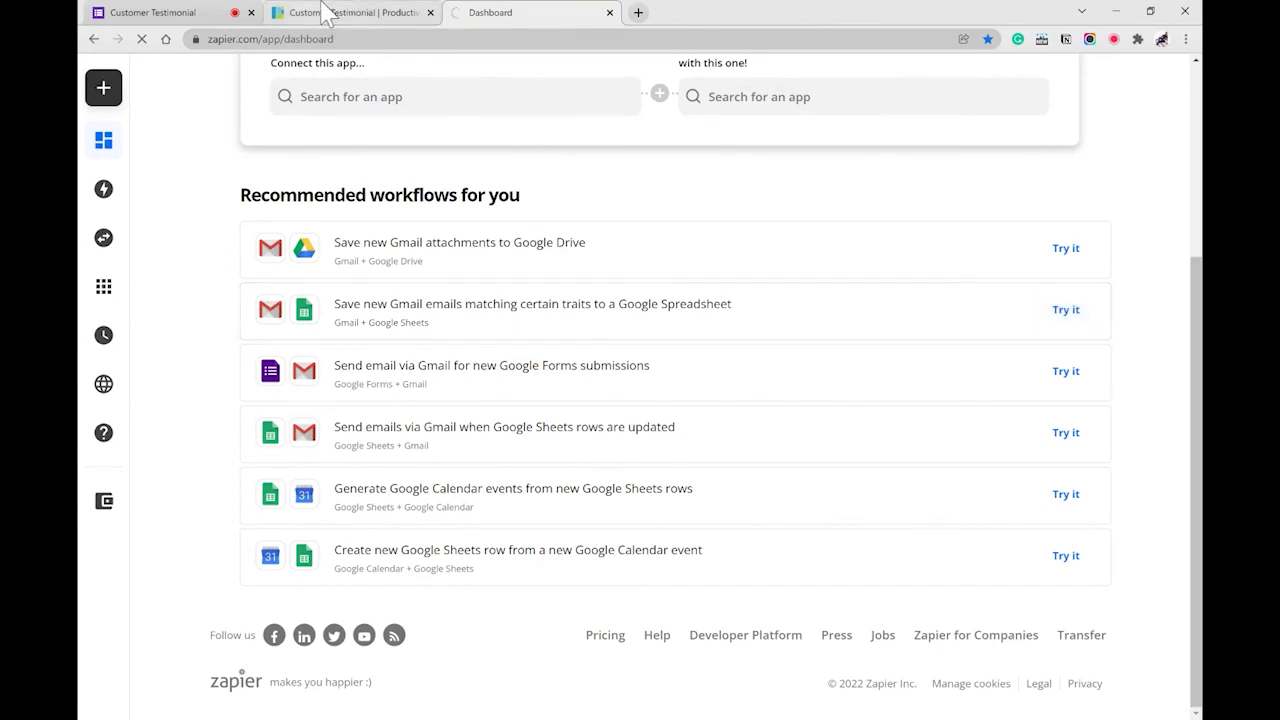
click(350, 12)
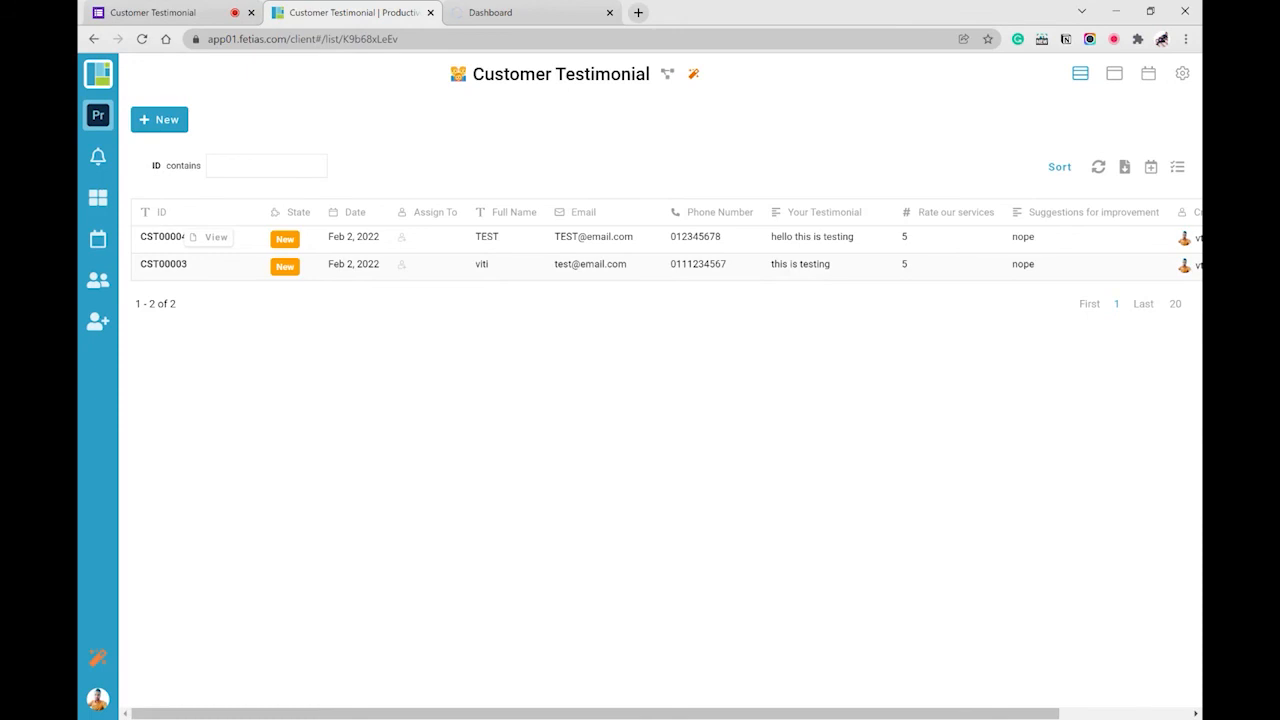
click(505, 13)
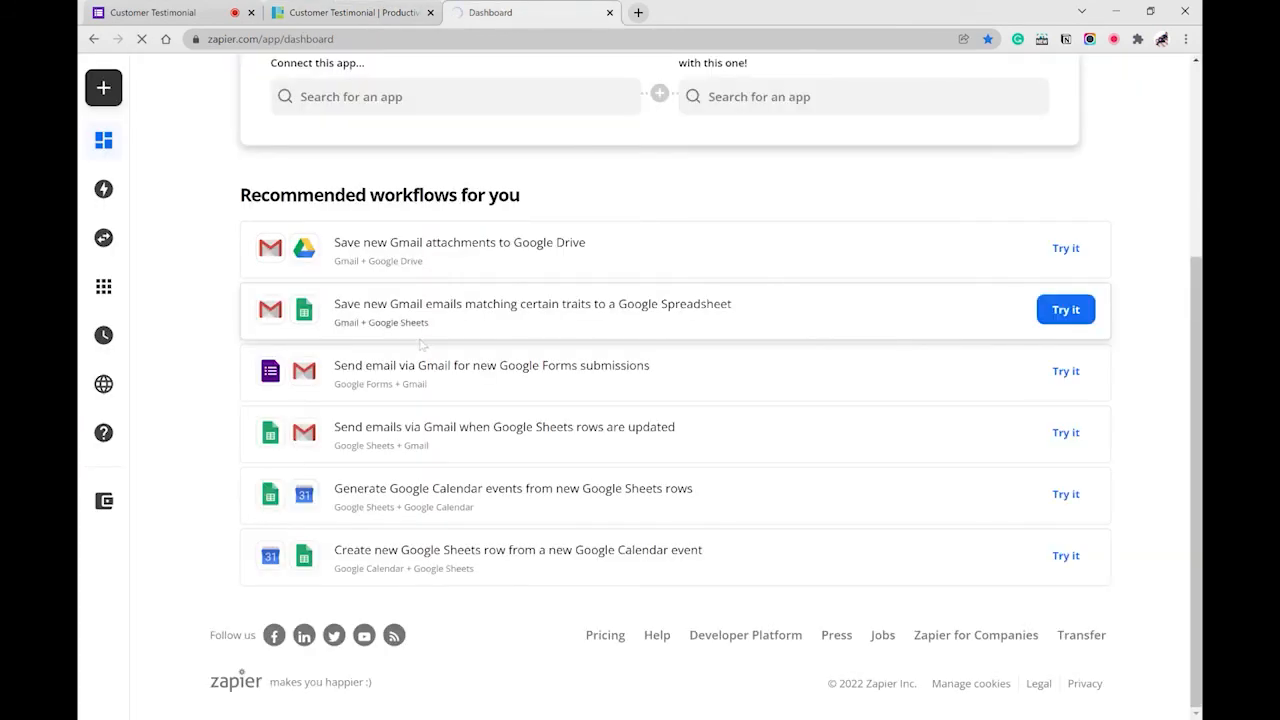